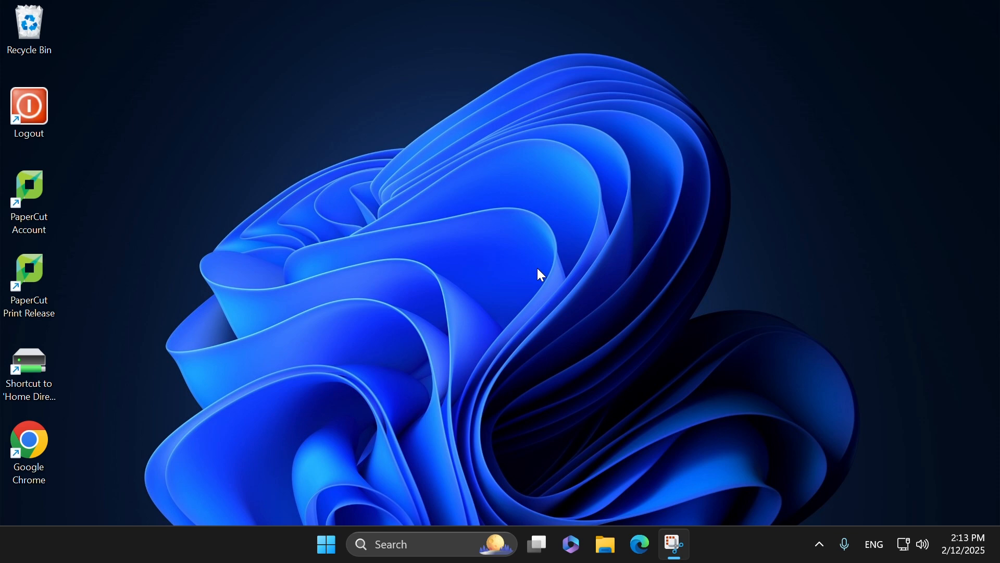
Step: Launch Firefox and find the MinGW - Minimalist GNU for Windows project page on SourceForge
{"action": "left_click", "coordinate": [326, 544]}
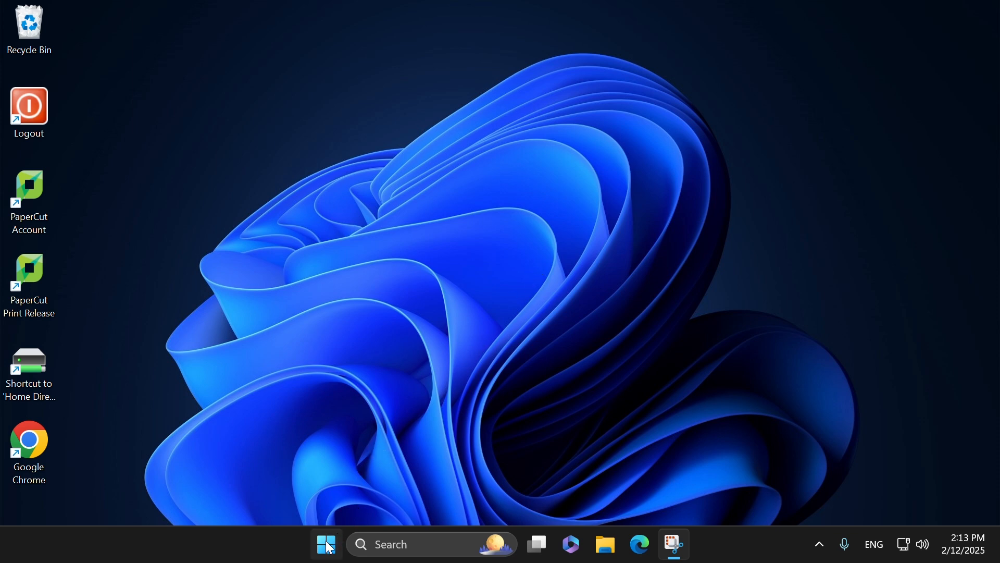
{"action": "type", "text": "fire"}
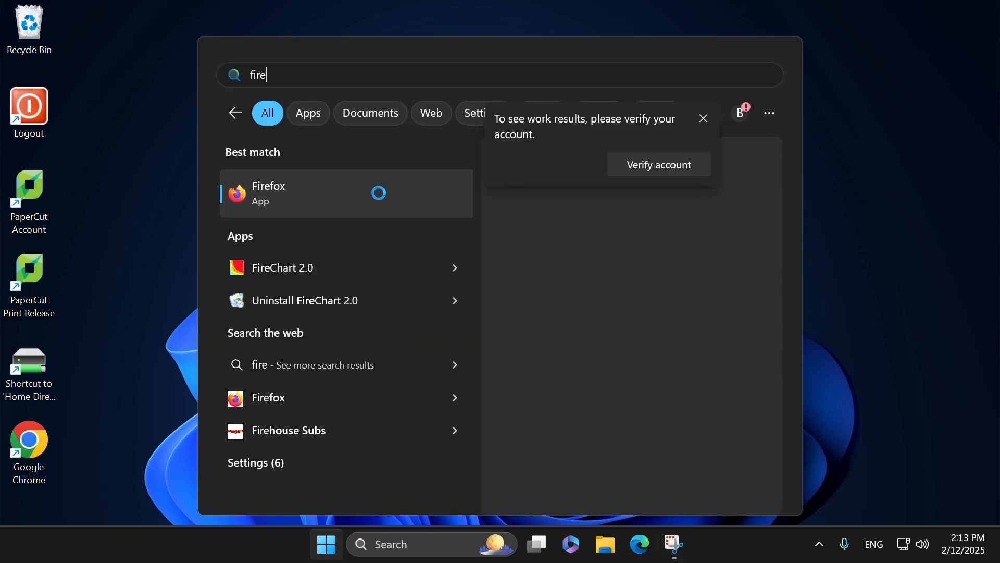
{"action": "key", "text": "Return"}
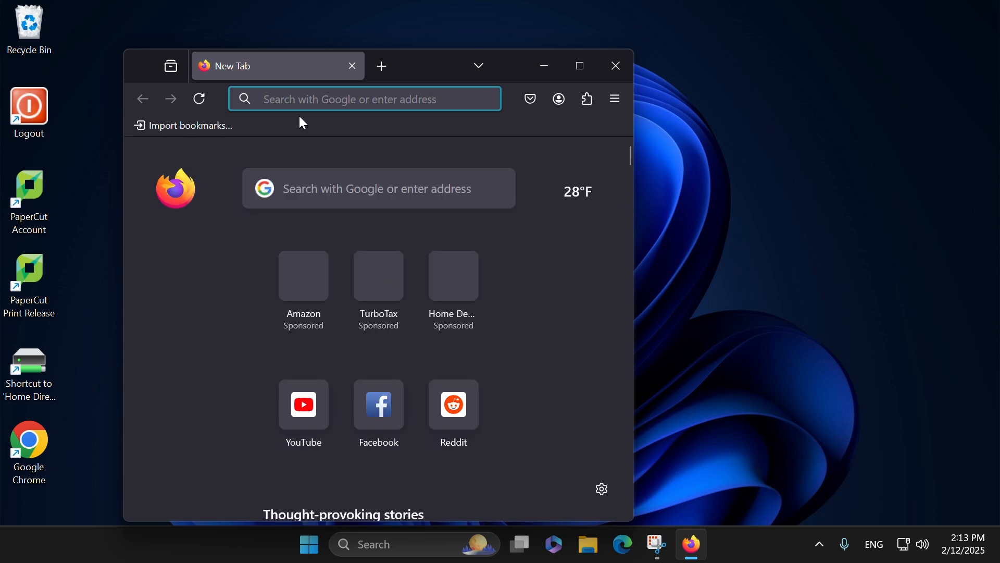
{"action": "type", "text": "mingw sour"}
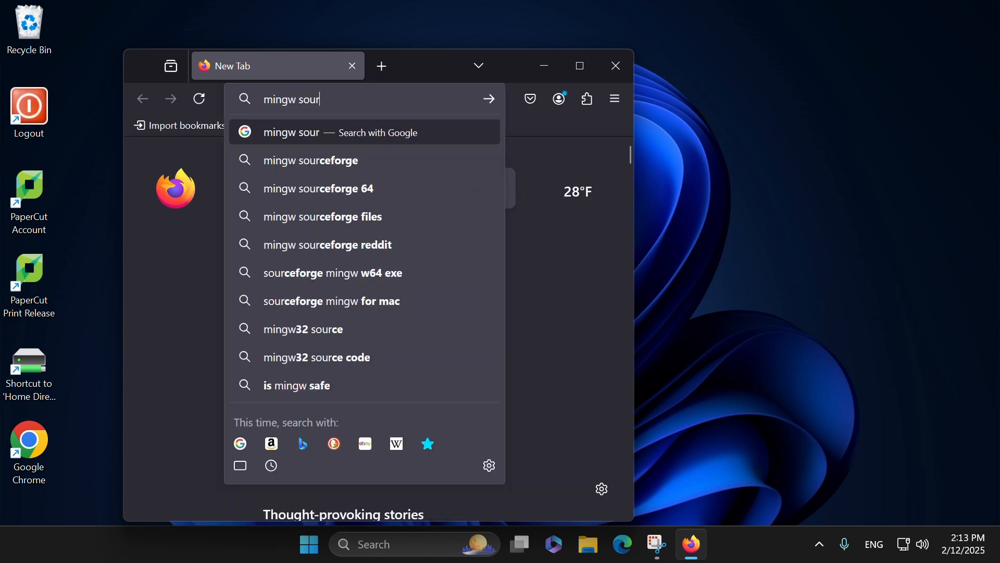
{"action": "key", "text": "Down"}
{"action": "key", "text": "Return"}
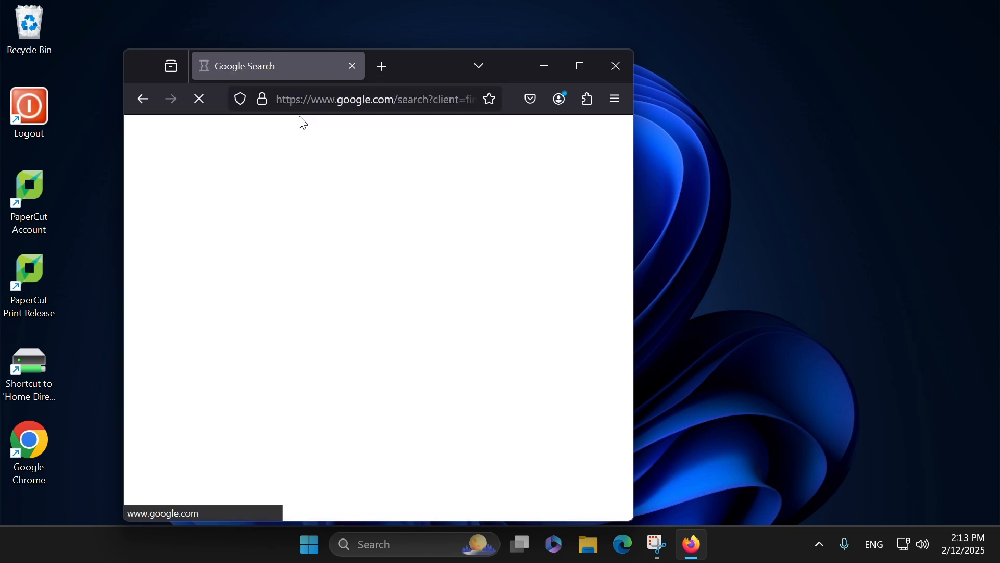
{"action": "left_click", "coordinate": [335, 278]}
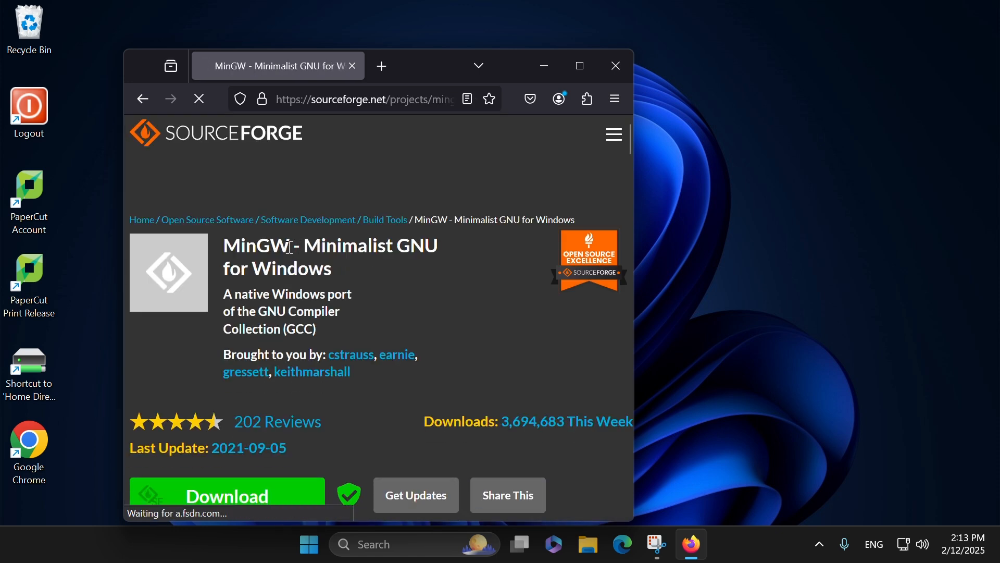
Step: Download mingw-get-setup.exe from the project page, save it and launch the installer
{"action": "left_click", "coordinate": [259, 498]}
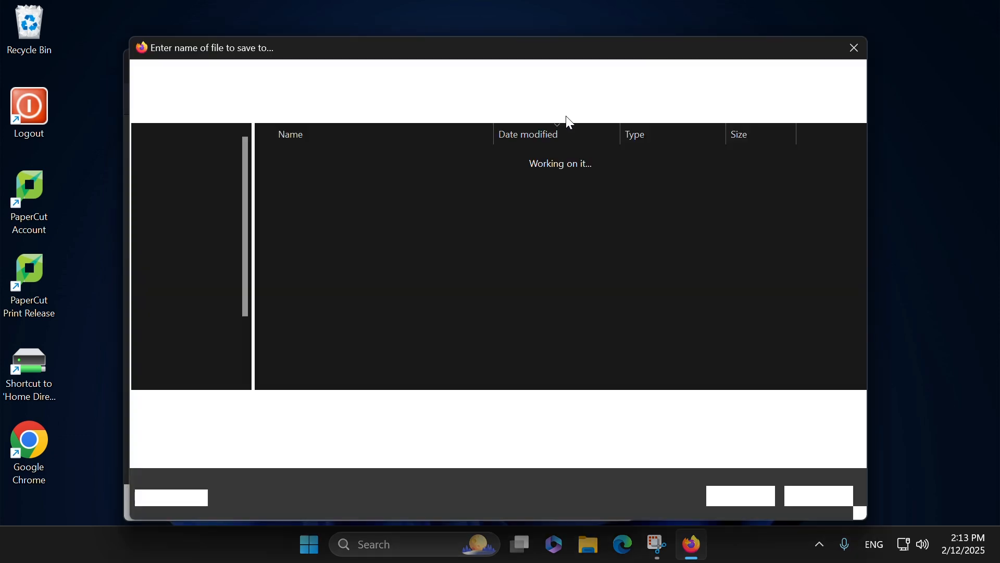
{"action": "left_click", "coordinate": [749, 501]}
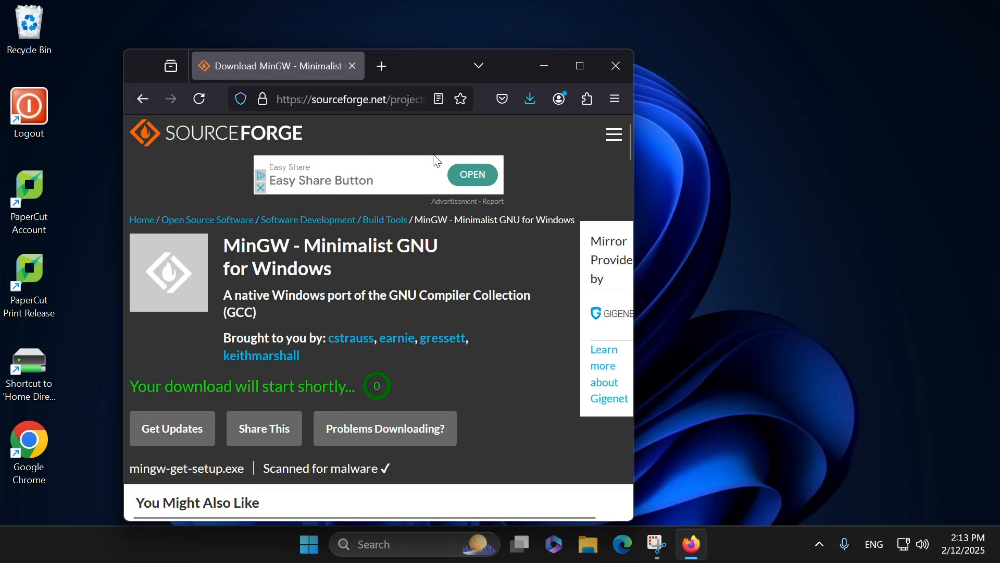
{"action": "left_click", "coordinate": [530, 99]}
{"action": "left_click", "coordinate": [227, 139]}
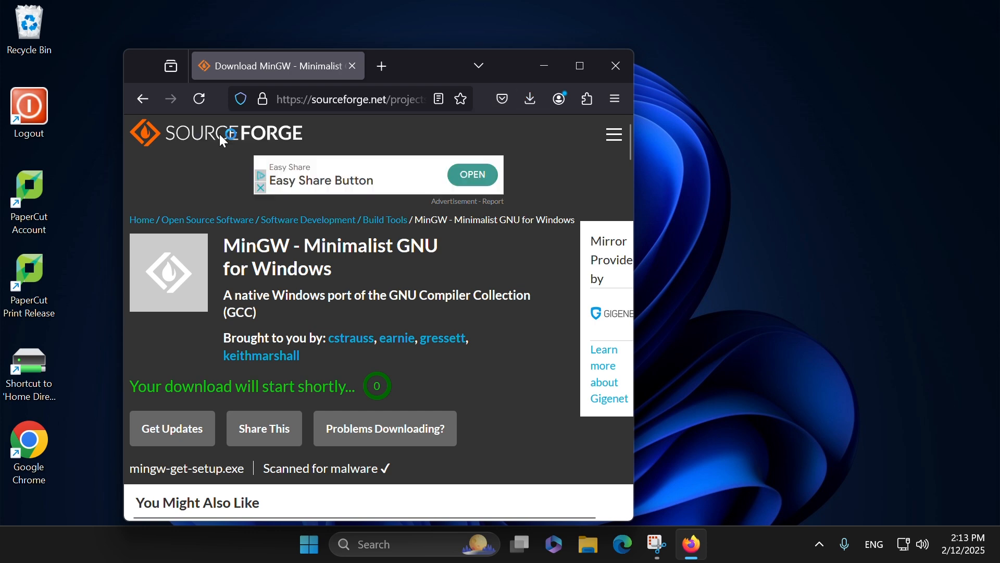
Step: Set up the MinGW Installation Manager in C:\MinGW with the default preferences and continue to its package list
{"action": "left_click", "coordinate": [577, 436]}
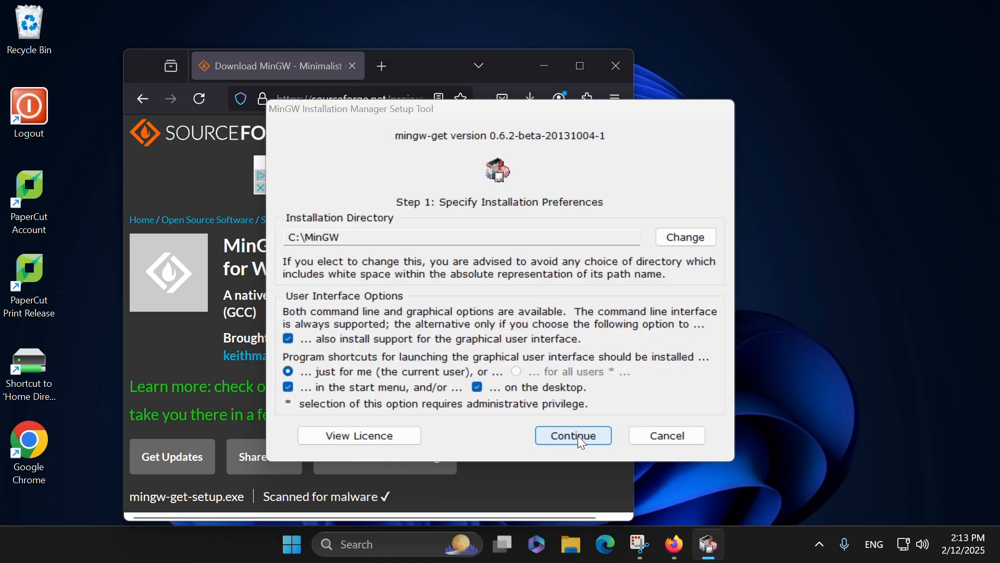
{"action": "left_click", "coordinate": [578, 435]}
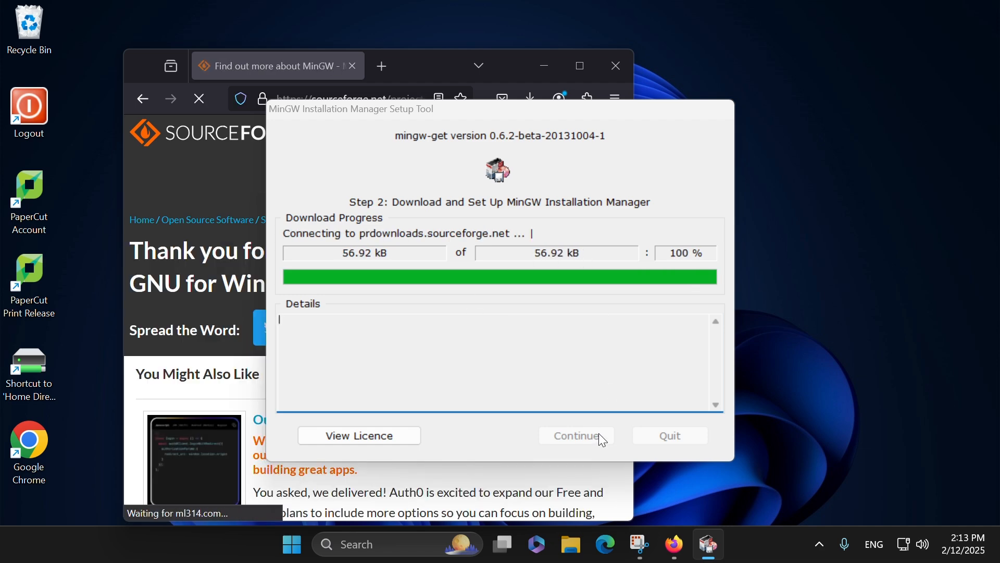
{"action": "left_click", "coordinate": [598, 436]}
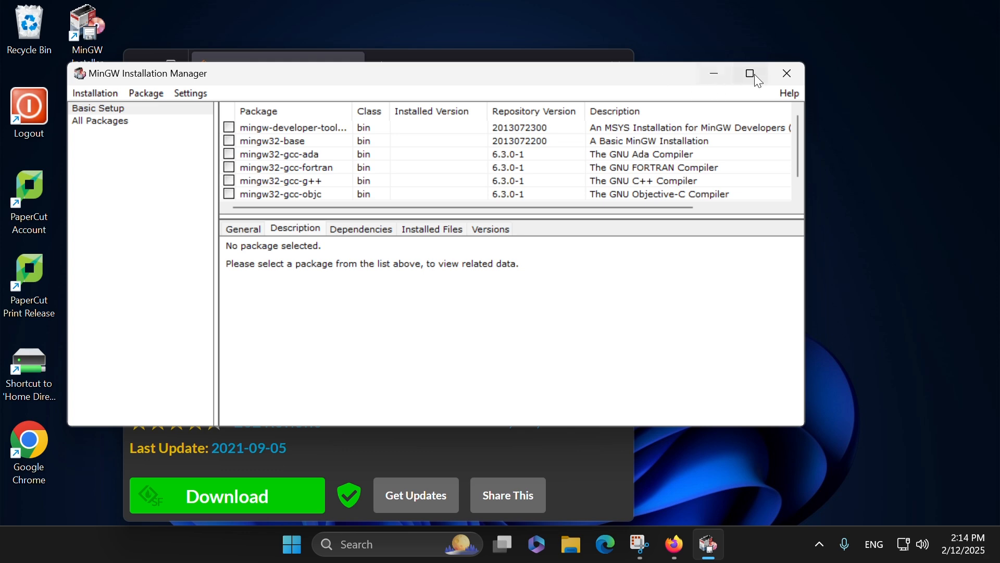
Step: Maximize the MinGW Installation Manager and mark the mingw32-gcc-g++ package in Basic Setup for installation
{"action": "left_click", "coordinate": [750, 73]}
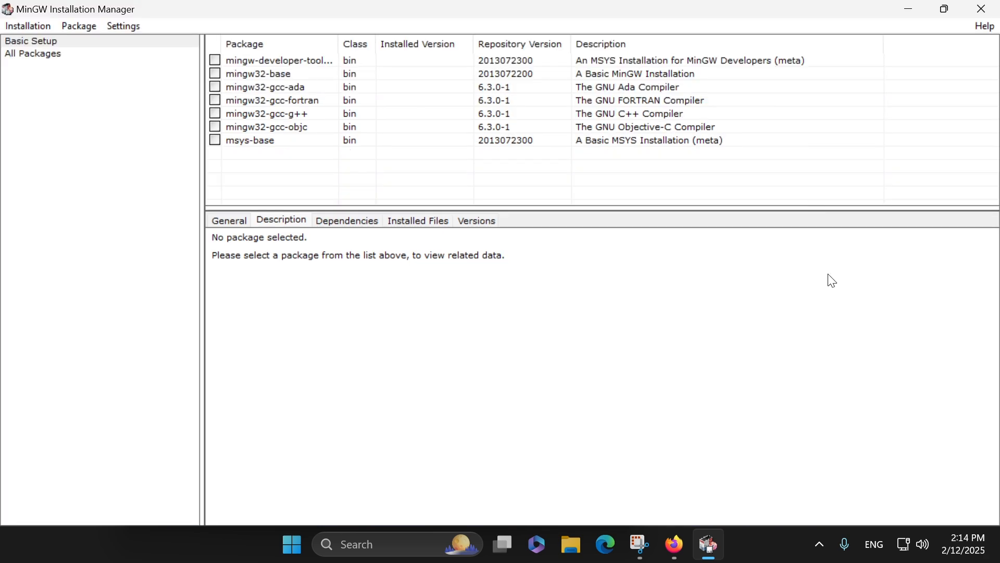
{"action": "left_click", "coordinate": [59, 57]}
{"action": "left_click", "coordinate": [52, 42]}
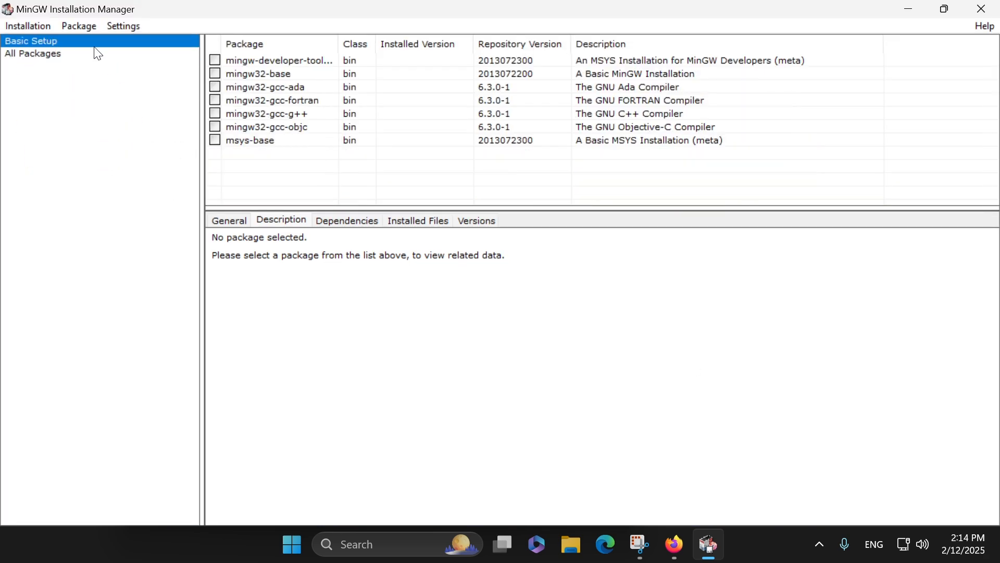
{"action": "left_click", "coordinate": [215, 113]}
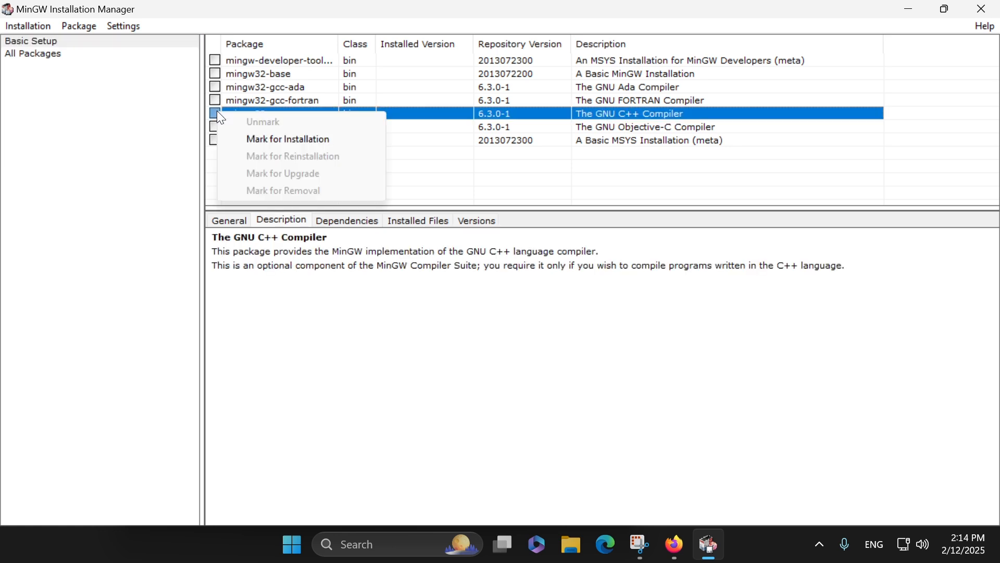
{"action": "left_click", "coordinate": [289, 140]}
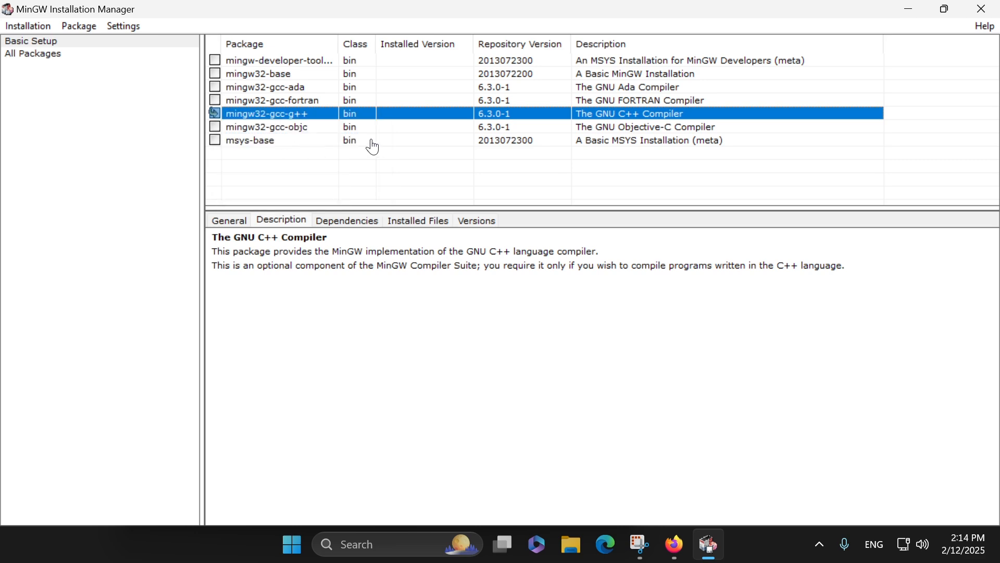
Step: Apply the scheduled package changes and close the MinGW Installation Manager once they are complete
{"action": "left_click", "coordinate": [24, 25]}
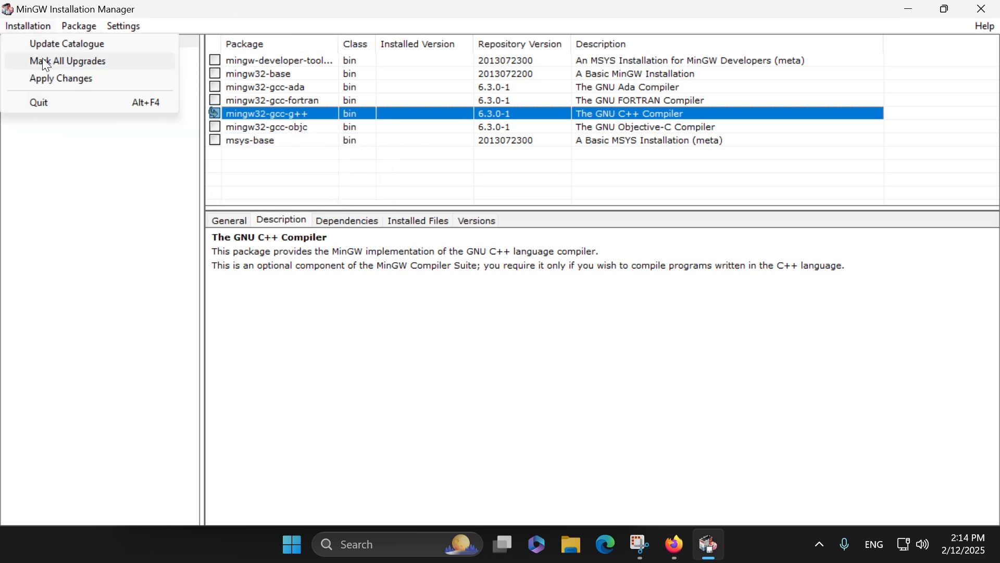
{"action": "left_click", "coordinate": [47, 79]}
{"action": "left_click", "coordinate": [317, 106]}
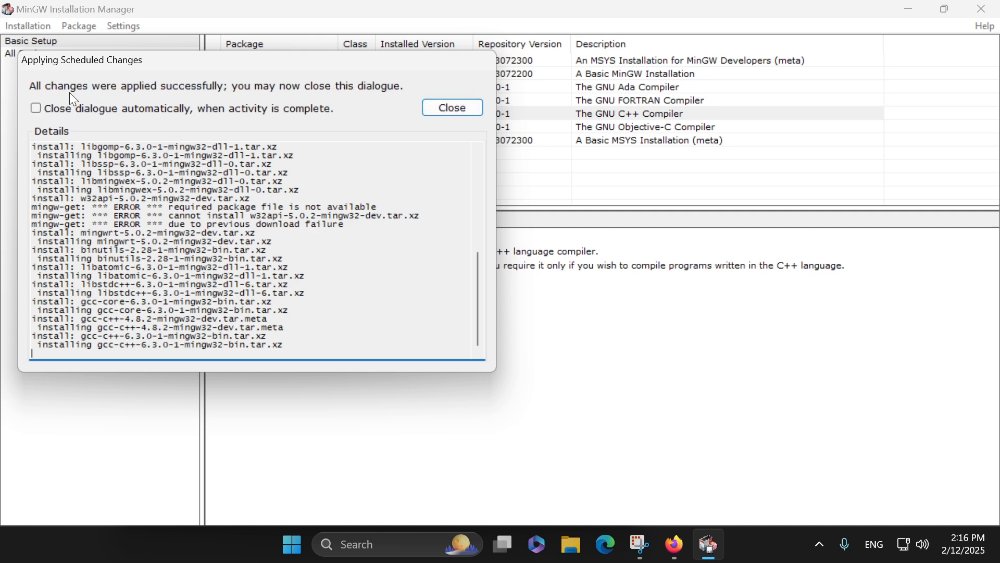
{"action": "left_click", "coordinate": [452, 111]}
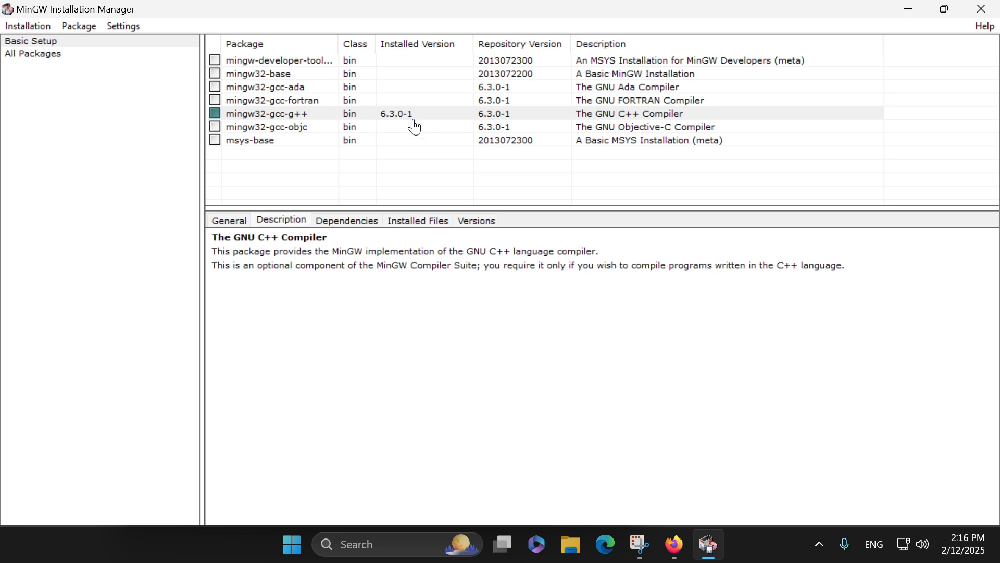
{"action": "left_click", "coordinate": [983, 9]}
{"action": "left_click", "coordinate": [502, 335]}
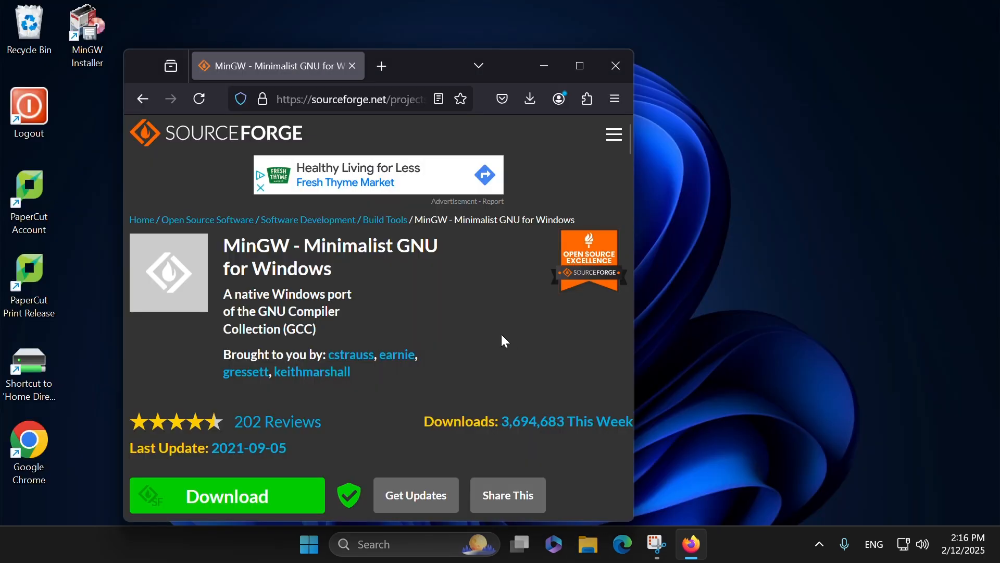
Step: Open a maximized Windows PowerShell window, enlarge its text and run g++ -v
{"action": "left_click", "coordinate": [310, 544]}
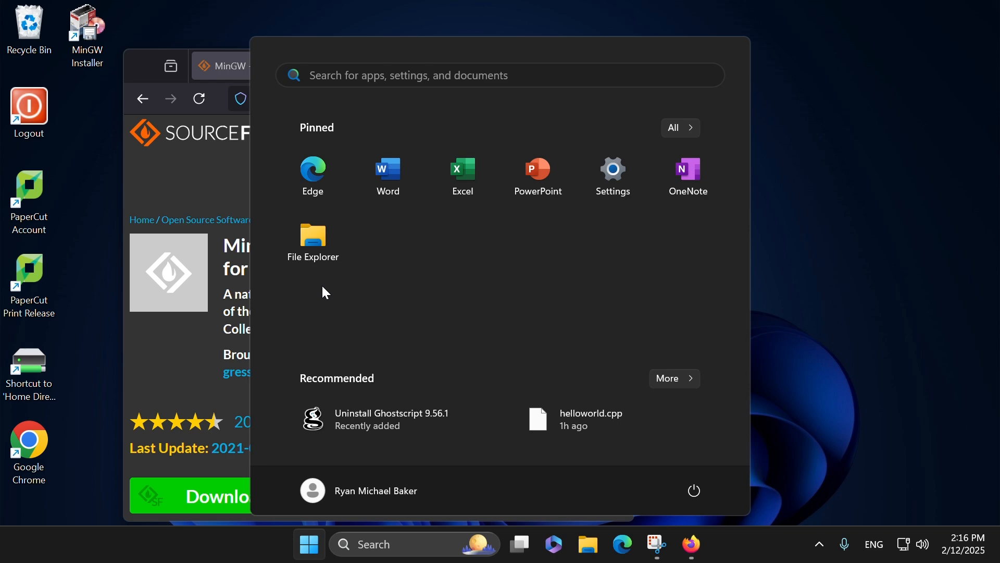
{"action": "type", "text": "pow"}
{"action": "key", "text": "Return"}
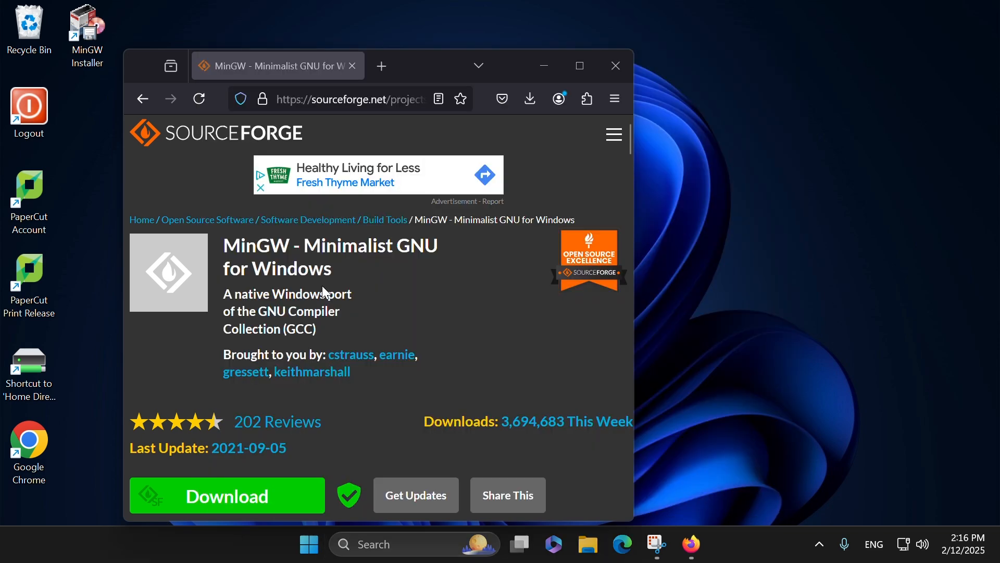
{"action": "left_click", "coordinate": [944, 116]}
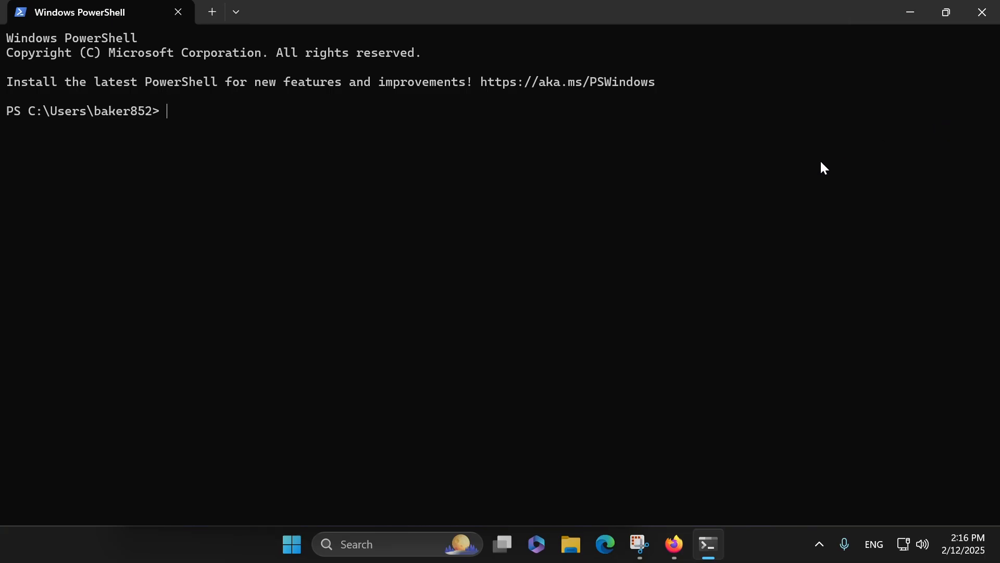
{"action": "key", "text": "ctrl+plus"}
{"action": "key", "text": "ctrl+plus"}
{"action": "type", "text": "g++ -v"}
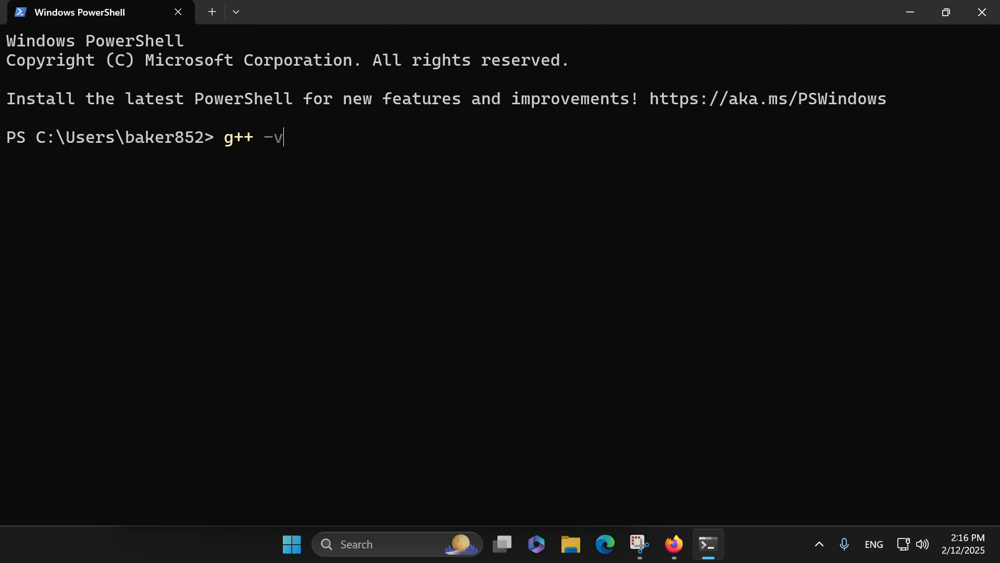
{"action": "key", "text": "Return"}
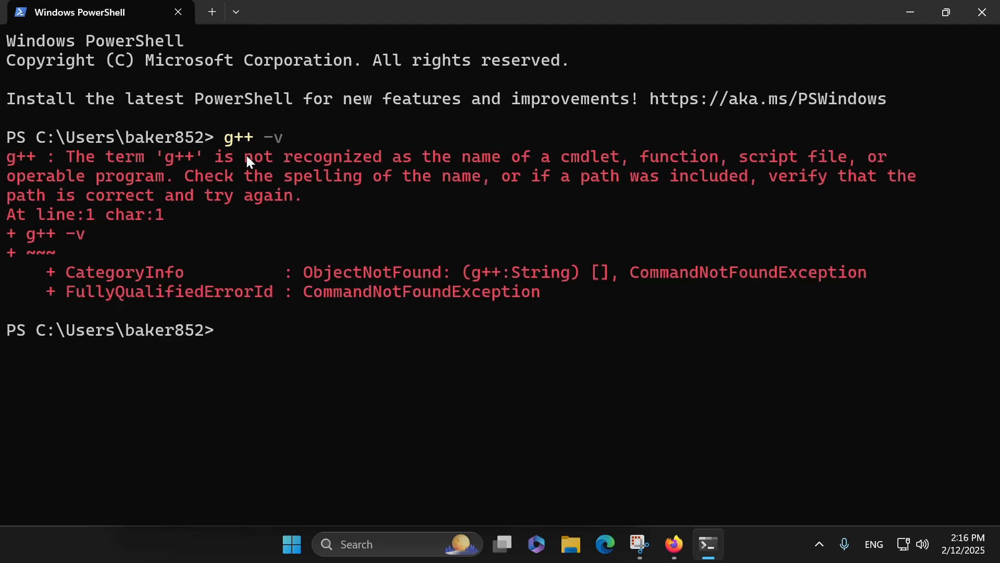
Step: Check the compiler version by its full path with C:\MinGW\bin\g++ -v, highlighting the version line and the path
{"action": "key", "text": "BackSpace"}
{"action": "type", "text": "C:\\MinGW\\bin\\"}
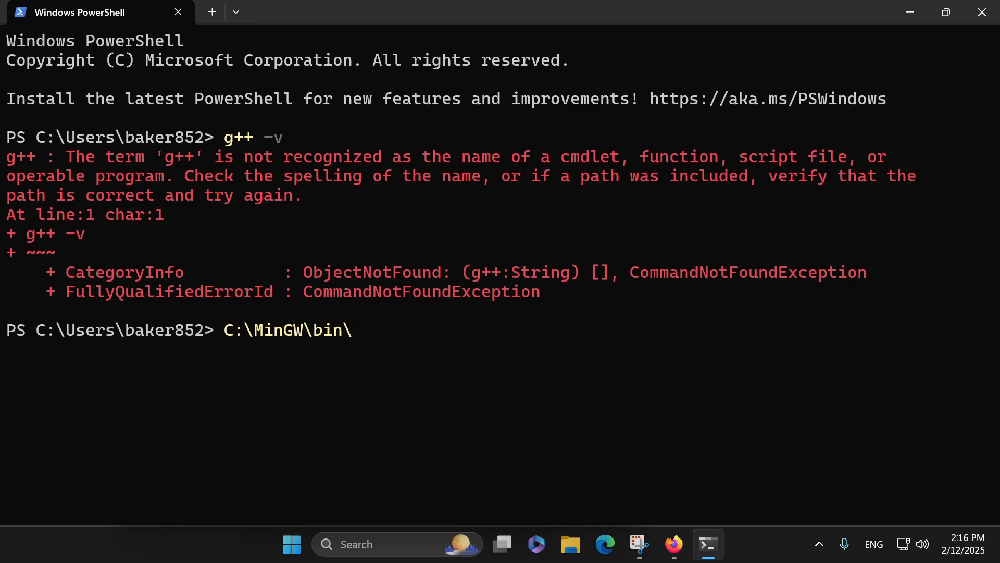
{"action": "type", "text": "g++ -v"}
{"action": "key", "text": "Return"}
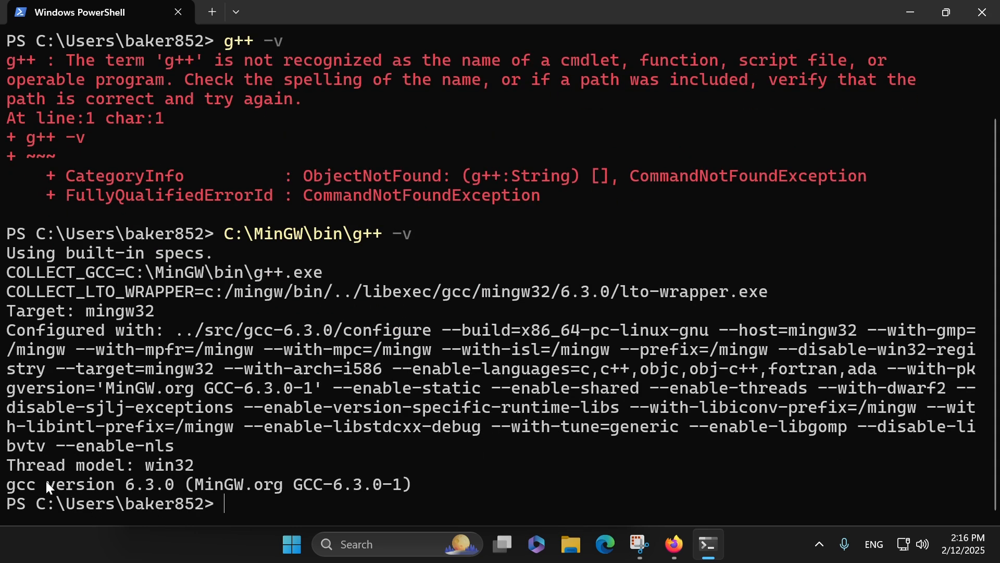
{"action": "left_click_drag", "start_coordinate": [47, 486], "coordinate": [387, 488]}
{"action": "left_click_drag", "start_coordinate": [218, 234], "coordinate": [471, 233]}
{"action": "left_click_drag", "start_coordinate": [375, 233], "coordinate": [195, 234]}
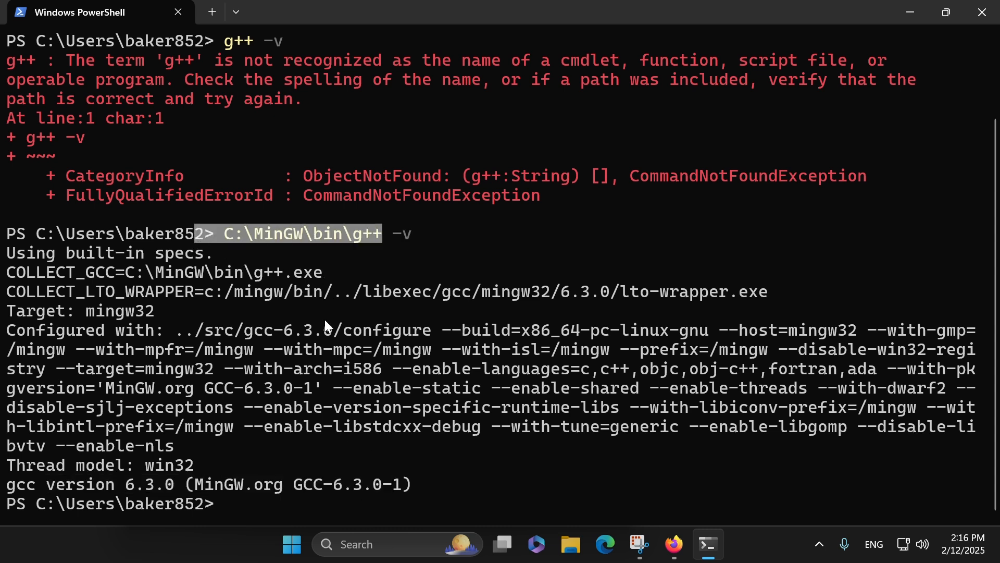
Step: Search Windows for "envir" and open Edit the system environment variables
{"action": "left_click", "coordinate": [301, 543]}
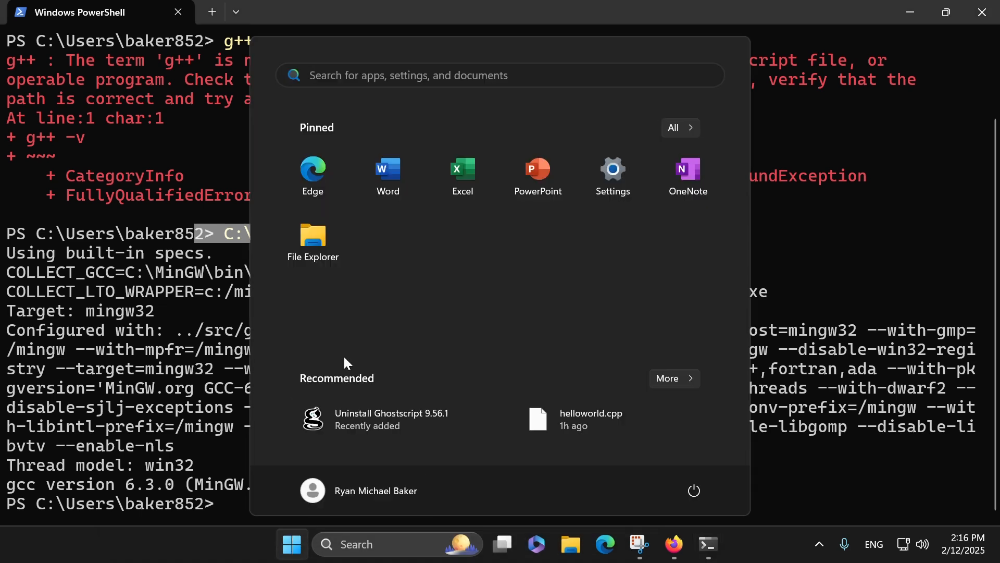
{"action": "type", "text": "eniva"}
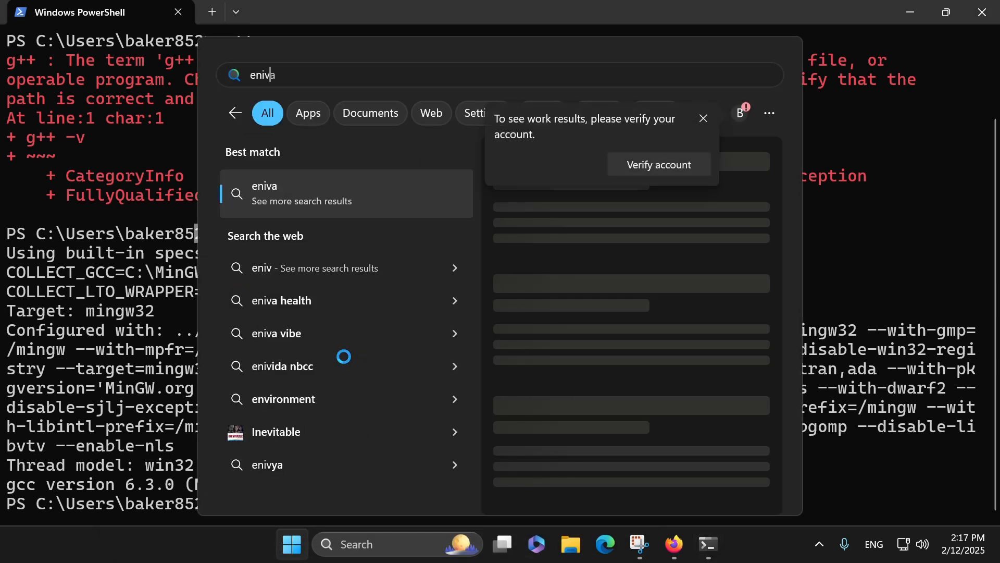
{"action": "key", "text": "BackSpace"}
{"action": "key", "text": "BackSpace"}
{"action": "key", "text": "BackSpace"}
{"action": "type", "text": "viro"}
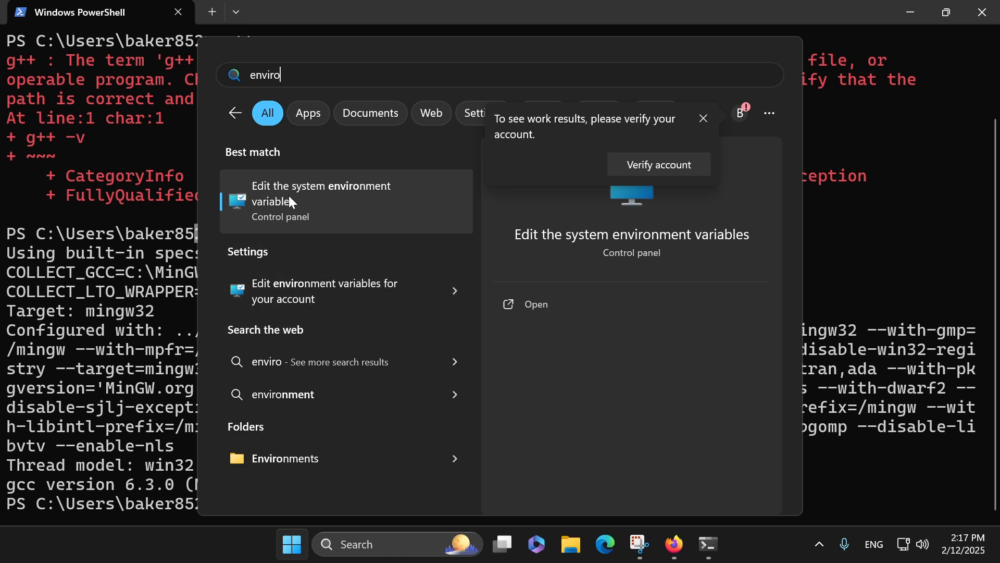
{"action": "left_click", "coordinate": [289, 195]}
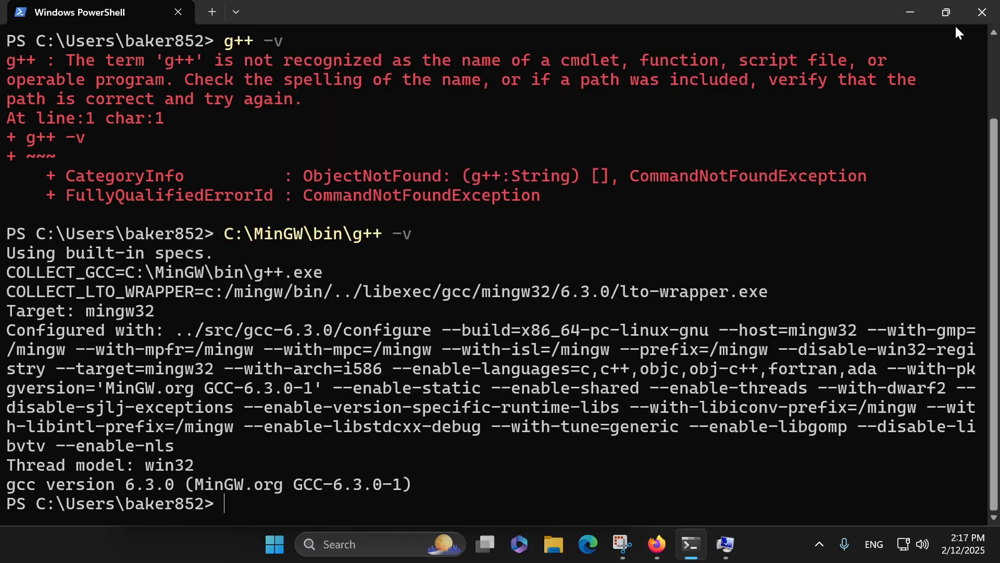
Step: Restore the PowerShell window to a smaller size and move it higher on the desktop
{"action": "left_click", "coordinate": [947, 11]}
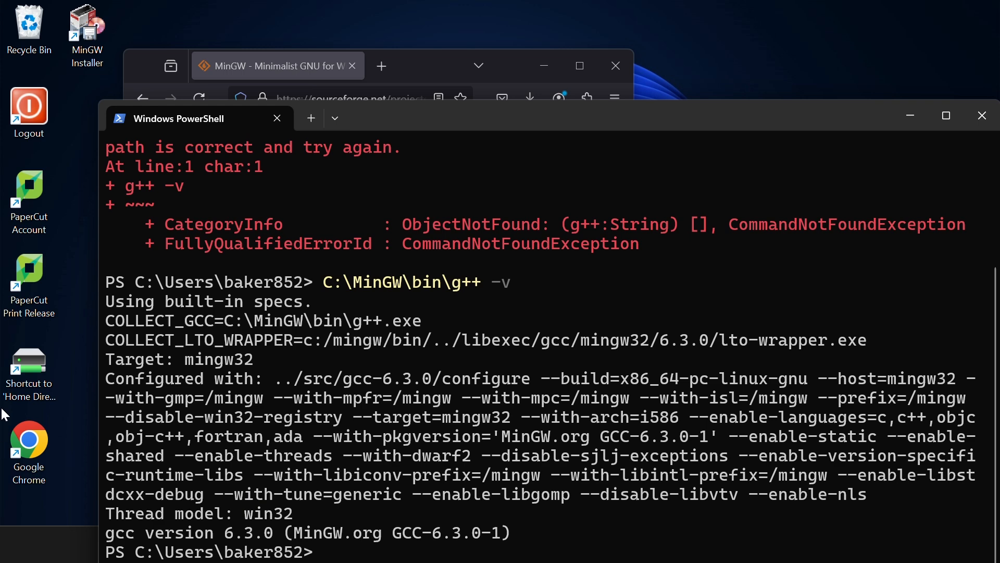
{"action": "left_click_drag", "start_coordinate": [572, 127], "coordinate": [569, 60]}
Step: Search Windows for "env", open the environment variables dialog, and open the user Path variable for editing
{"action": "left_click", "coordinate": [281, 550]}
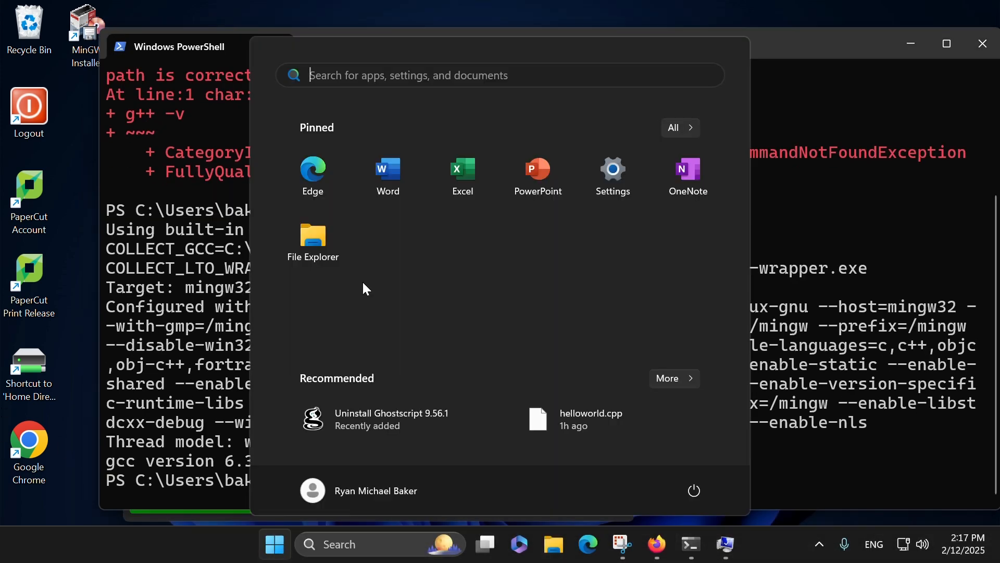
{"action": "type", "text": "env"}
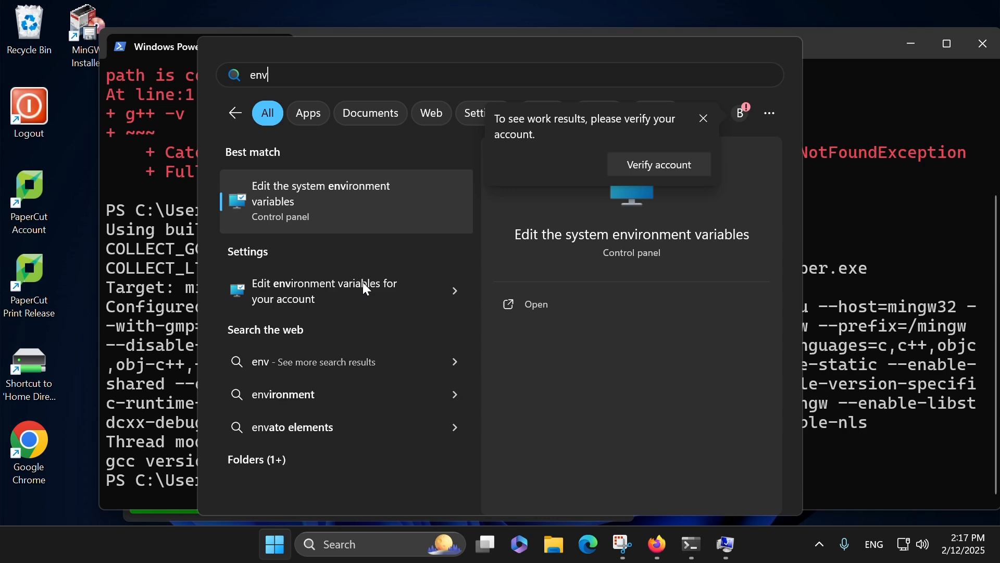
{"action": "key", "text": "Return"}
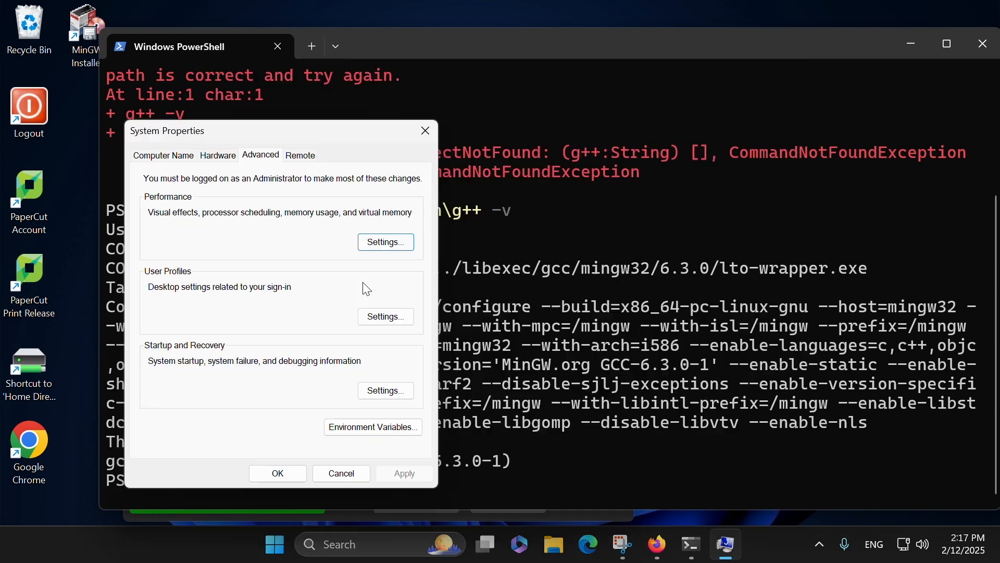
{"action": "left_click", "coordinate": [376, 428]}
{"action": "double_click", "coordinate": [352, 113]}
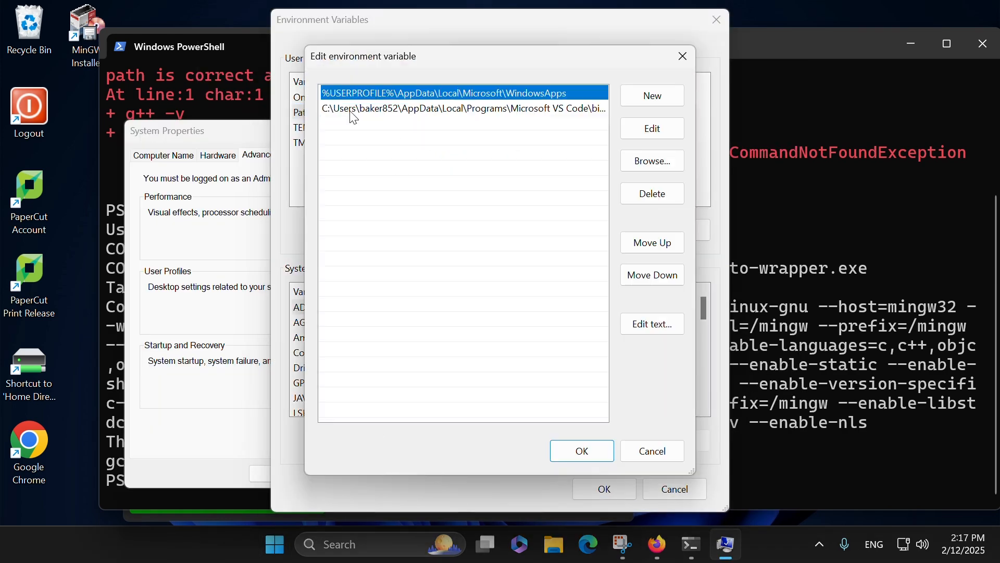
Step: Add the entry C:\MinGW\bin to the user Path variable and confirm all the open settings dialogs
{"action": "left_click", "coordinate": [654, 103]}
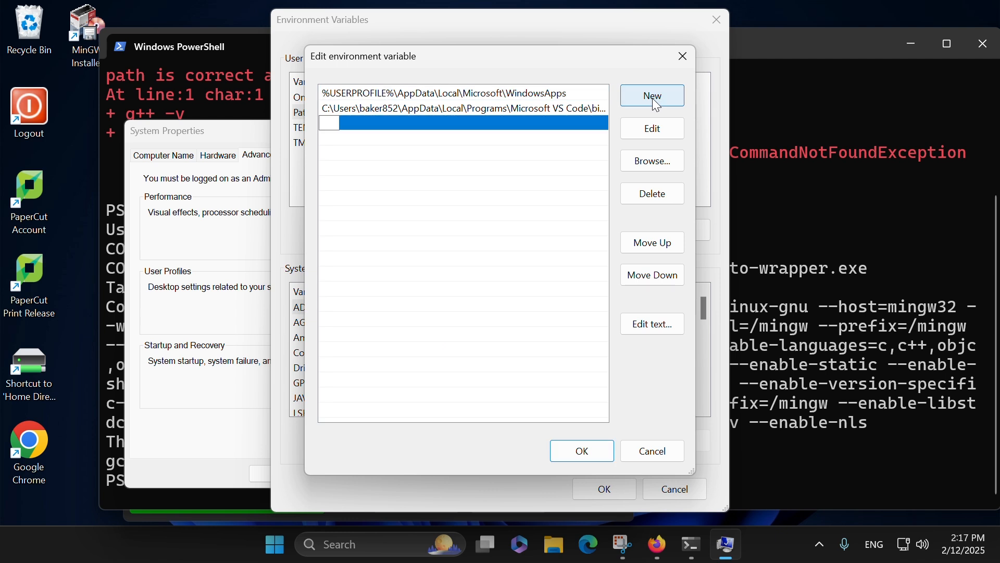
{"action": "type", "text": "C:\\MinGW"}
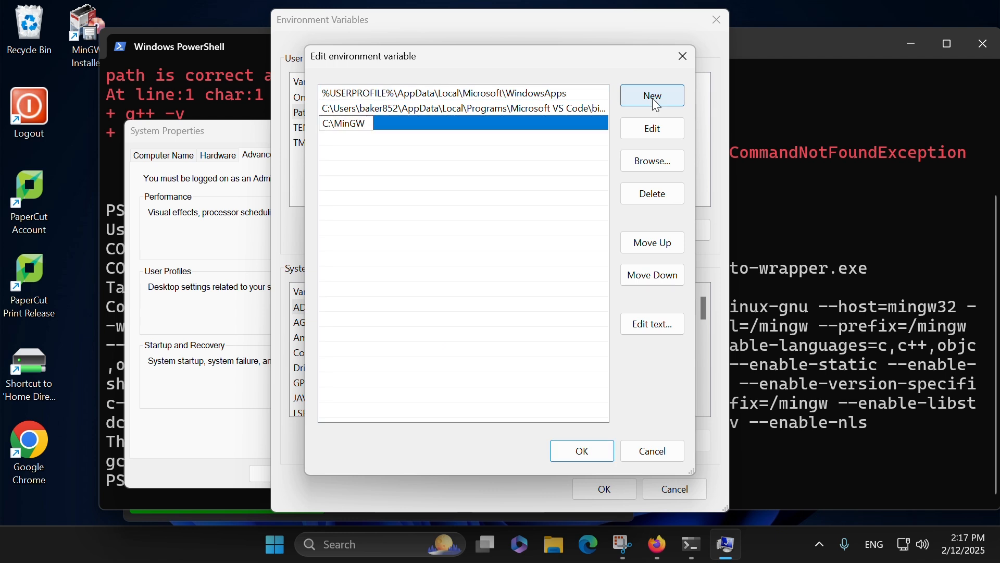
{"action": "type", "text": "\\bin"}
{"action": "left_click", "coordinate": [583, 452]}
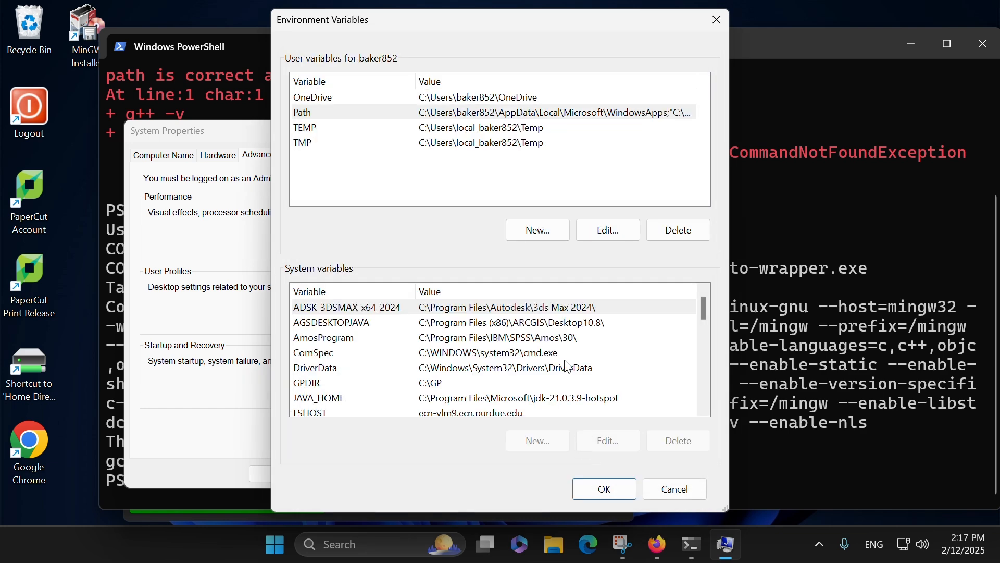
{"action": "left_click", "coordinate": [600, 487]}
{"action": "left_click", "coordinate": [277, 472]}
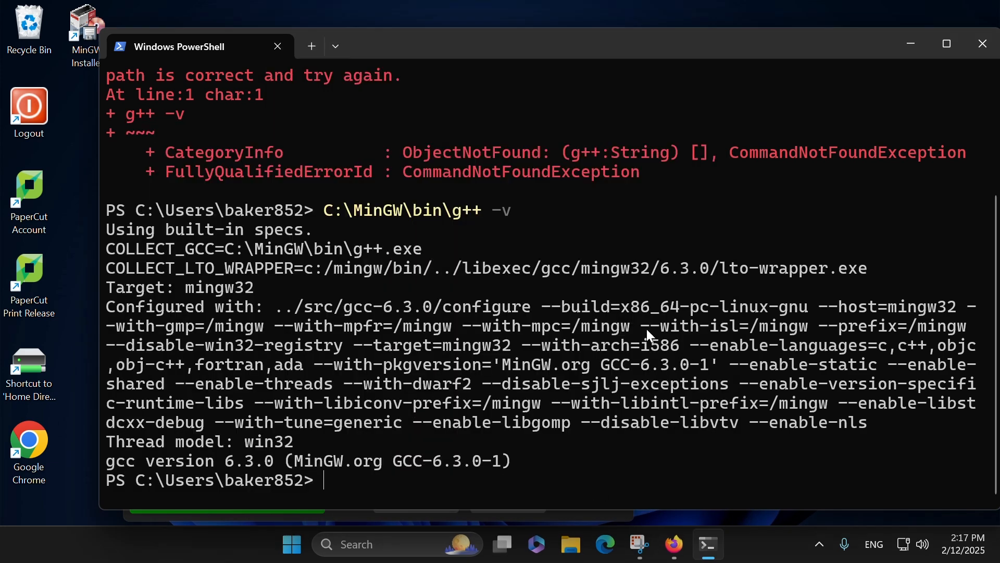
Step: Close the PowerShell window, open a new maximized one through a Windows search for "pow", and enlarge its text
{"action": "left_click", "coordinate": [983, 46]}
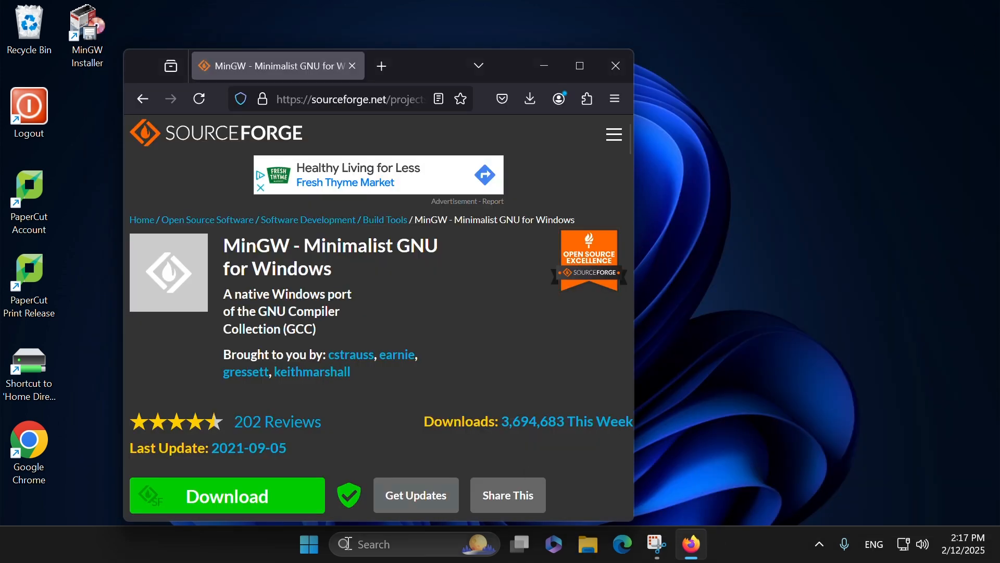
{"action": "left_click", "coordinate": [309, 544]}
{"action": "type", "text": "pow"}
{"action": "key", "text": "Return"}
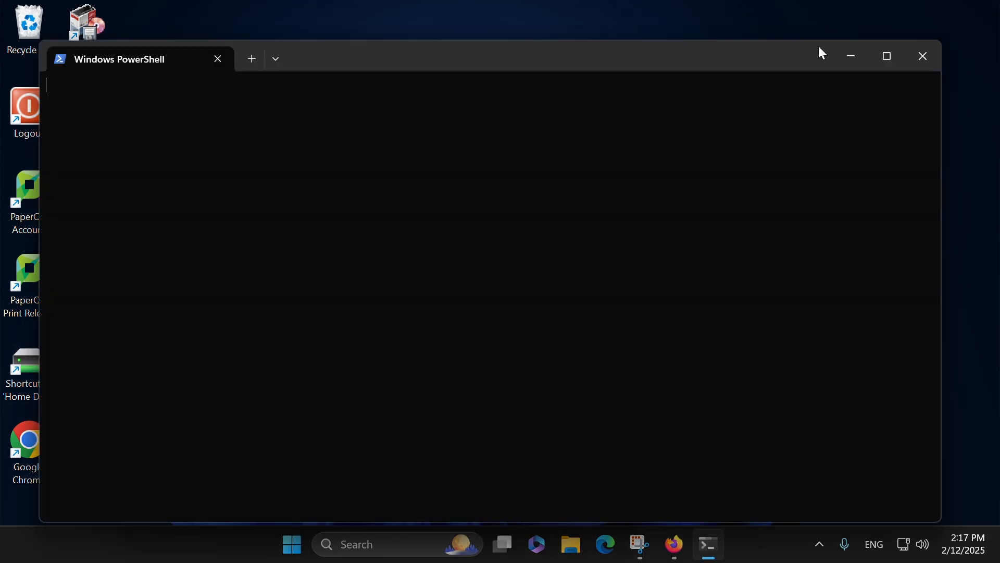
{"action": "left_click", "coordinate": [888, 55]}
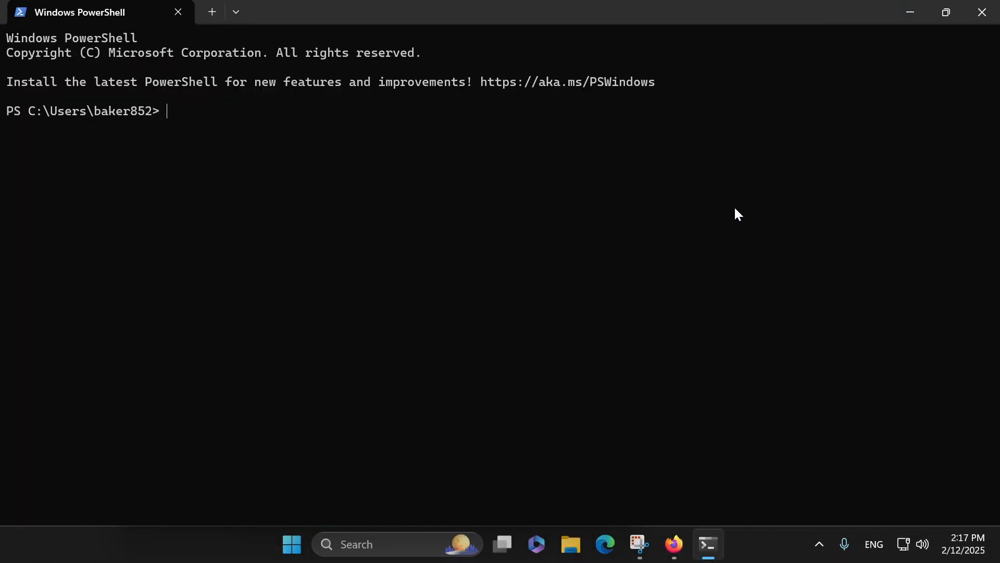
{"action": "scroll", "coordinate": [737, 215], "scroll_direction": "up", "scroll_amount": 4}
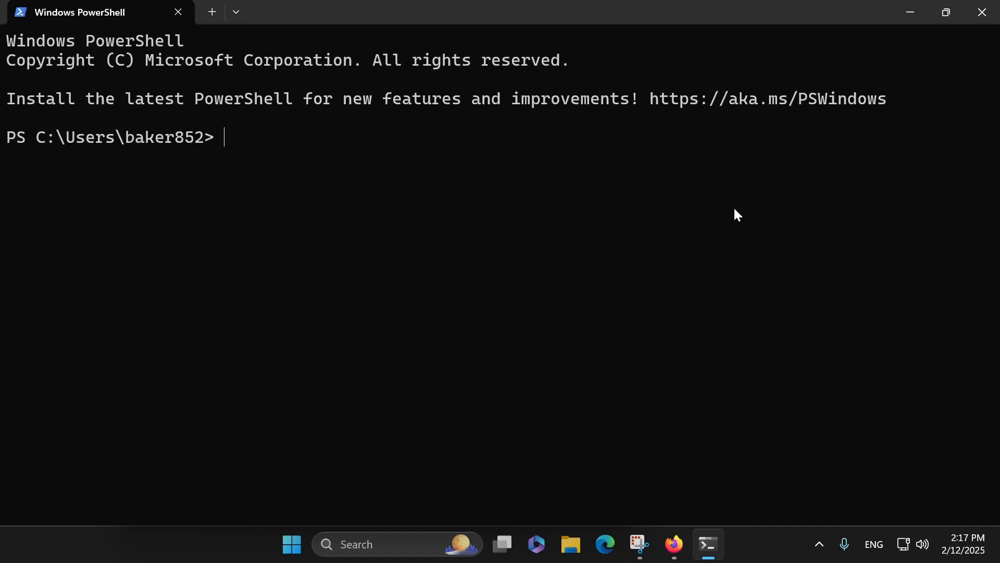
Step: Run g++ -v in the new PowerShell window and highlight the gcc version line in its output
{"action": "type", "text": "g++ -v"}
{"action": "key", "text": "Return"}
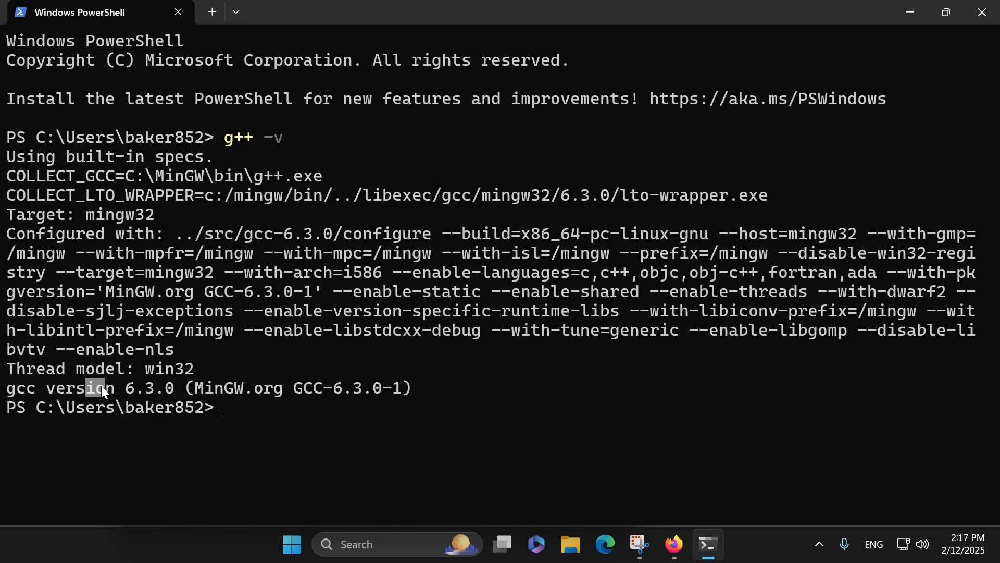
{"action": "left_click_drag", "start_coordinate": [103, 388], "coordinate": [419, 389]}
{"action": "left_click", "coordinate": [253, 403]}
Step: Check the C compiler and debugger versions by running gcc -v and gdb -v
{"action": "type", "text": "gcc -v"}
{"action": "key", "text": "Return"}
{"action": "type", "text": "gd"}
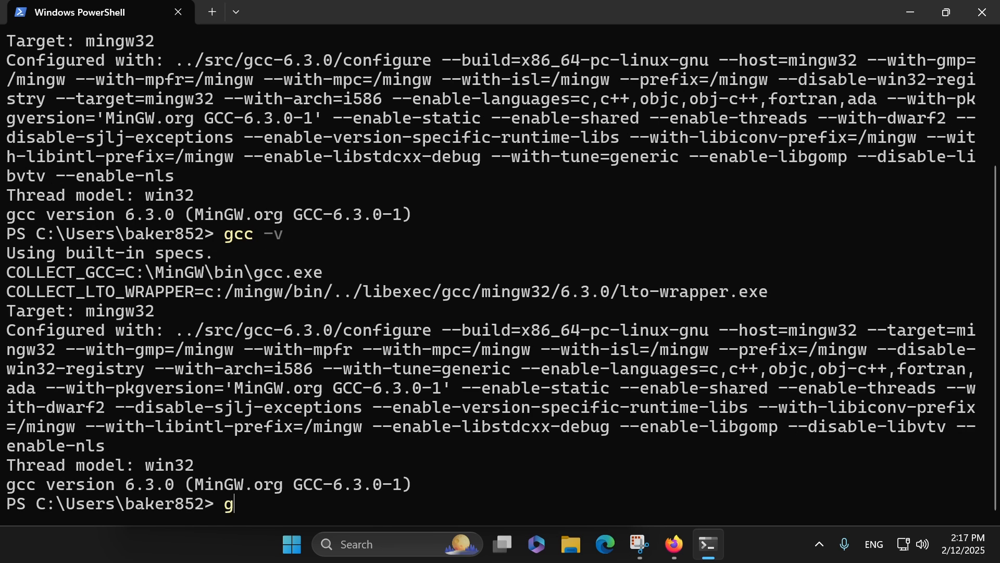
{"action": "type", "text": "b -v"}
{"action": "key", "text": "Return"}
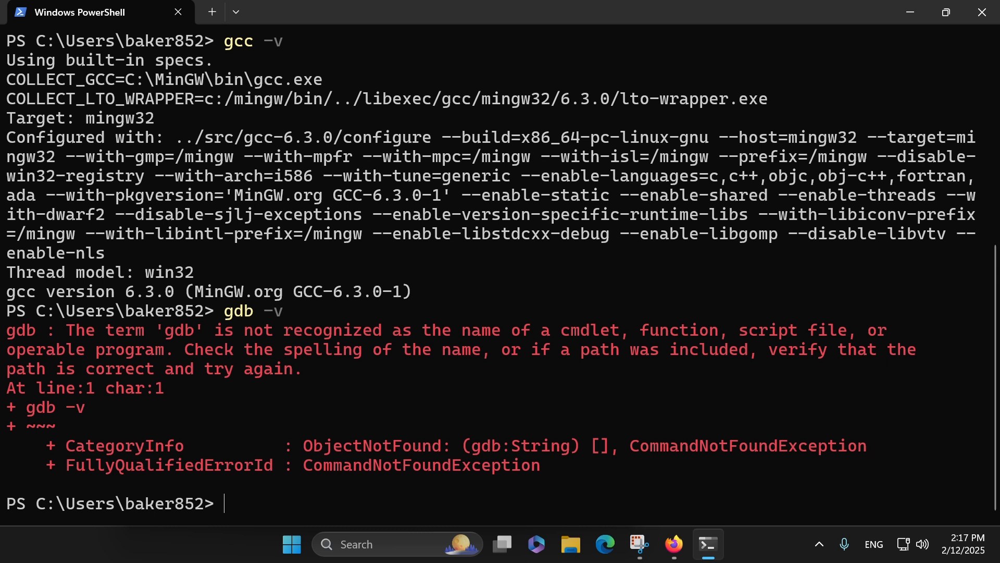
Step: Install the debugger with mingw-get install gdb and check its version with gdb -v
{"action": "type", "text": "mingw-get install gdb"}
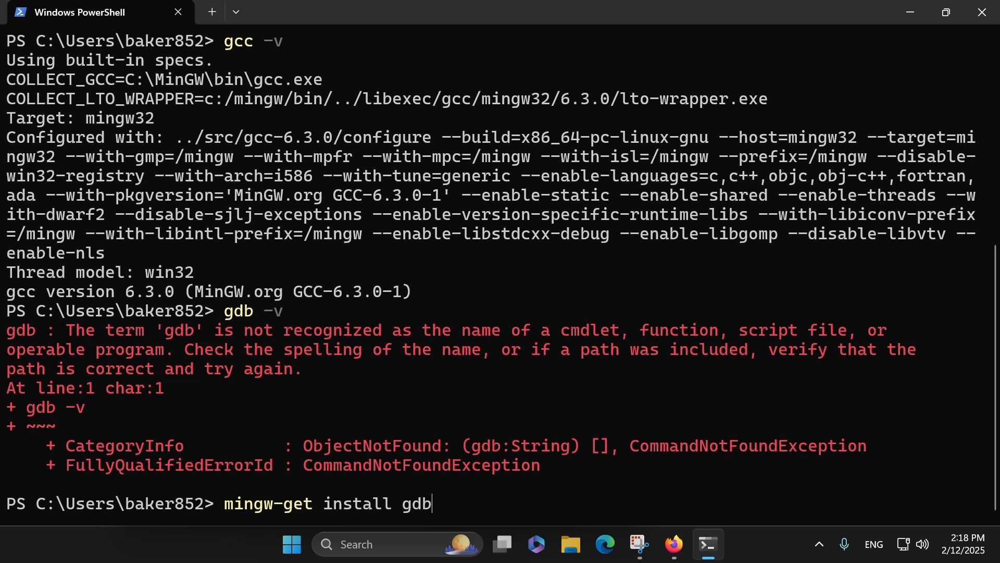
{"action": "key", "text": "Return"}
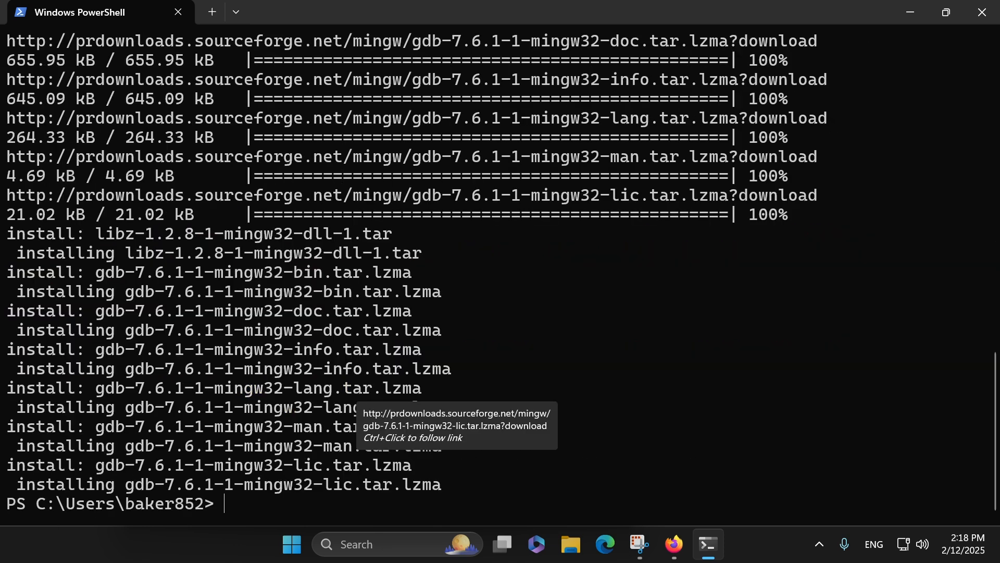
{"action": "type", "text": "gdb -v"}
{"action": "key", "text": "Return"}
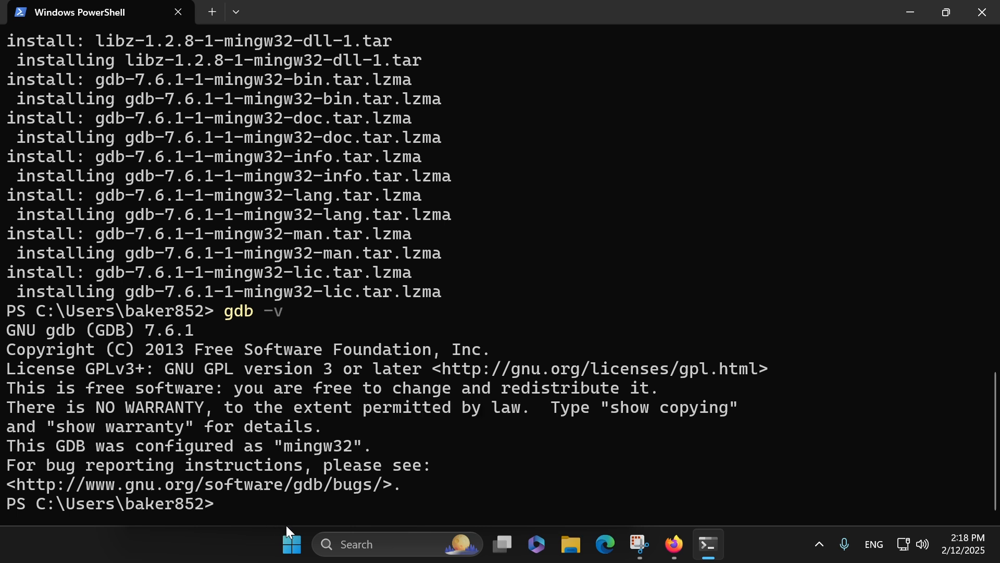
Step: Open Firefox through the Windows search, search the web for "vscode" and open the Visual Studio Code website
{"action": "left_click", "coordinate": [291, 544]}
{"action": "type", "text": "firefox"}
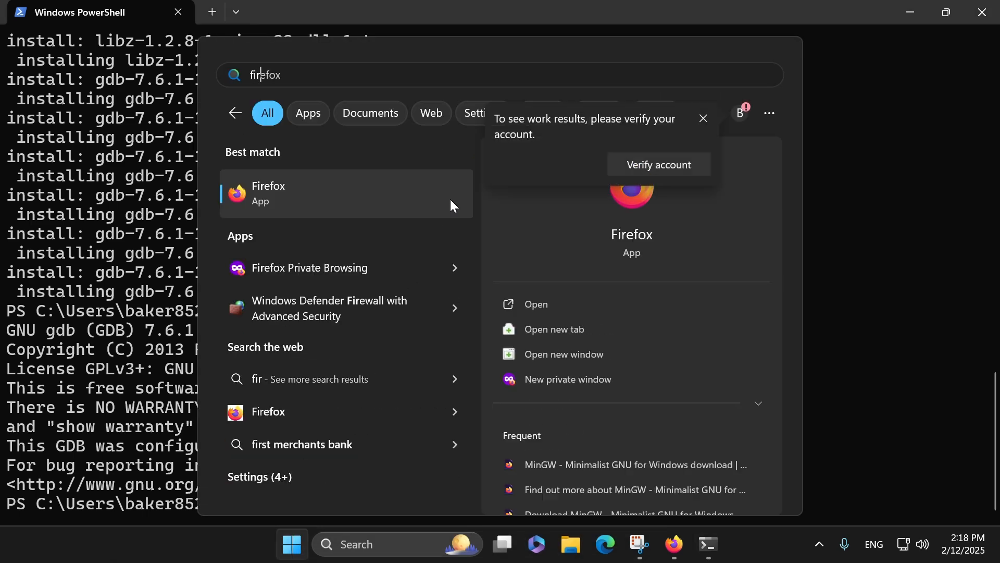
{"action": "key", "text": "Return"}
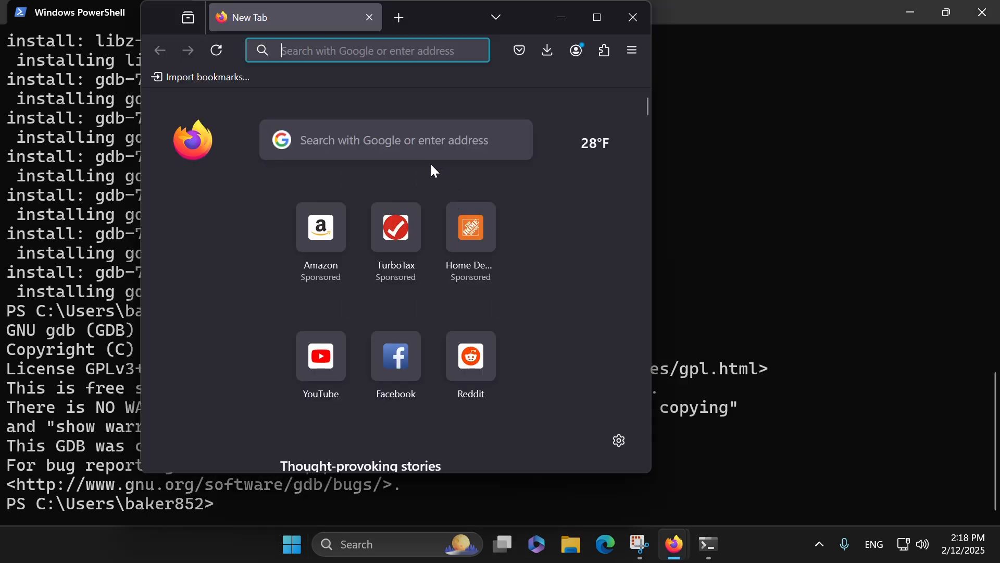
{"action": "type", "text": "vscode"}
{"action": "key", "text": "Return"}
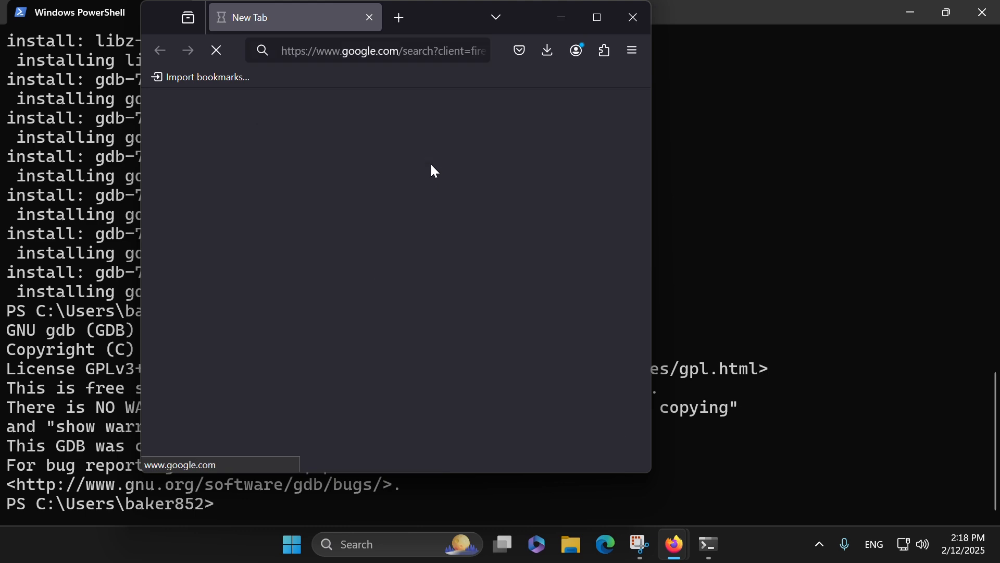
{"action": "left_click", "coordinate": [361, 221]}
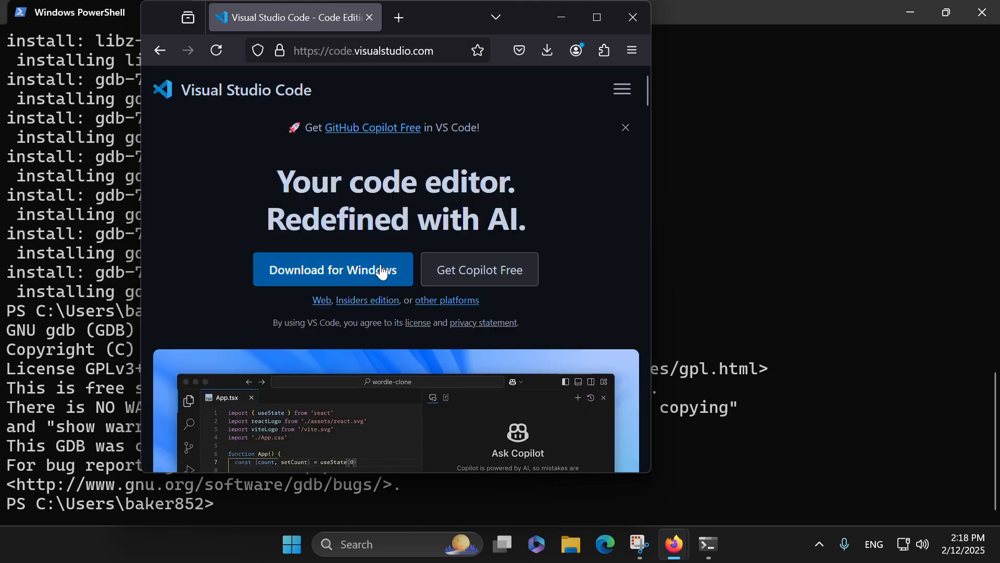
Step: Download the Windows installer VSCodeUserSetup-x64-1.97.1 to the Downloads folder and launch it
{"action": "left_click", "coordinate": [384, 270]}
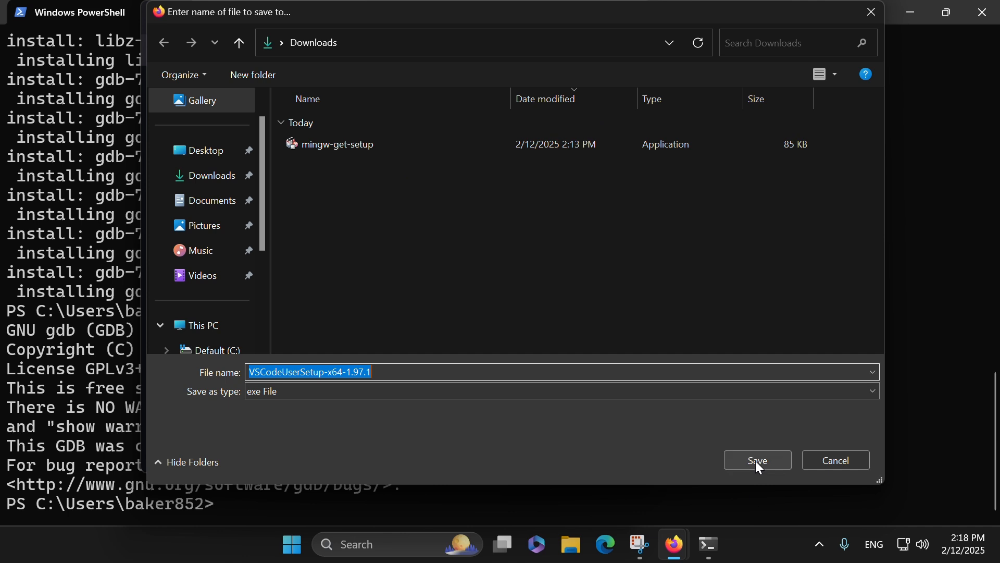
{"action": "left_click", "coordinate": [757, 463]}
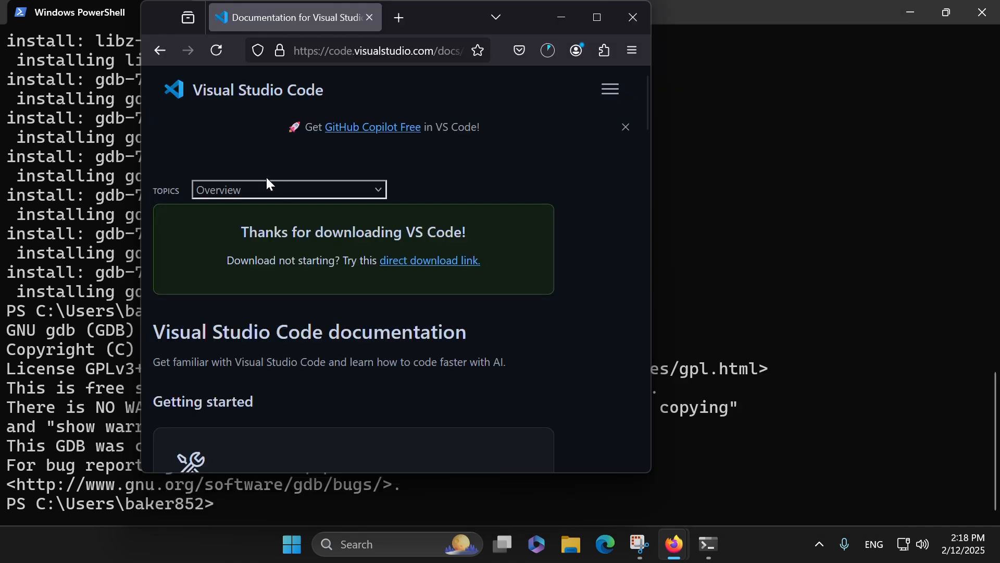
{"action": "left_click", "coordinate": [546, 52]}
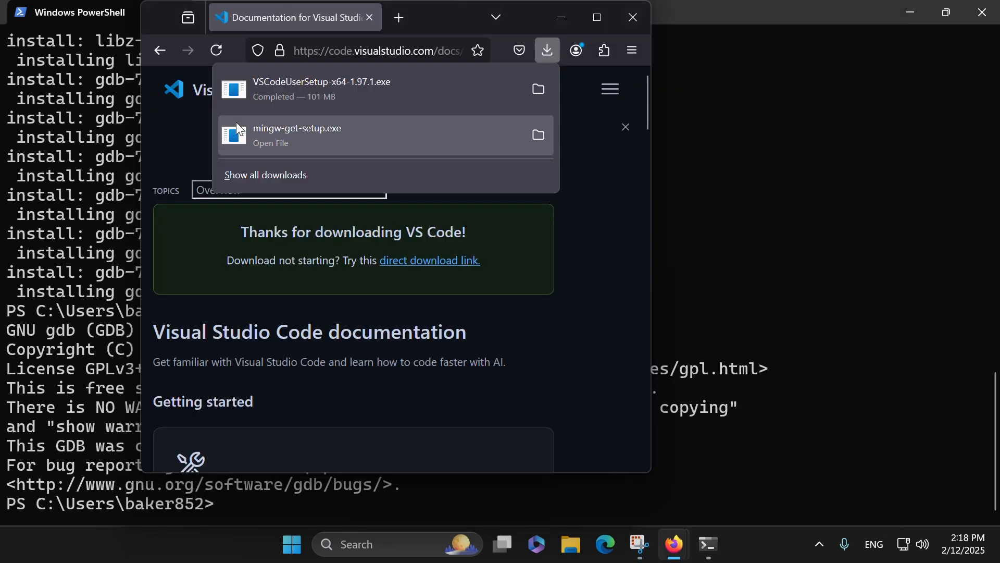
{"action": "left_click", "coordinate": [321, 89]}
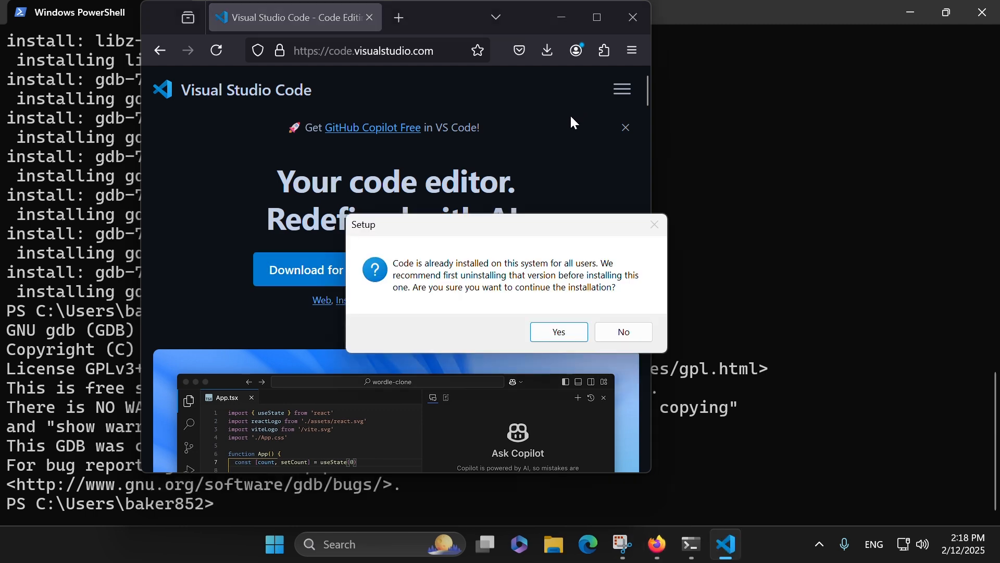
Step: Continue the Visual Studio Code setup despite the existing installation, accept the license agreement and proceed through the wizard
{"action": "left_click", "coordinate": [559, 332]}
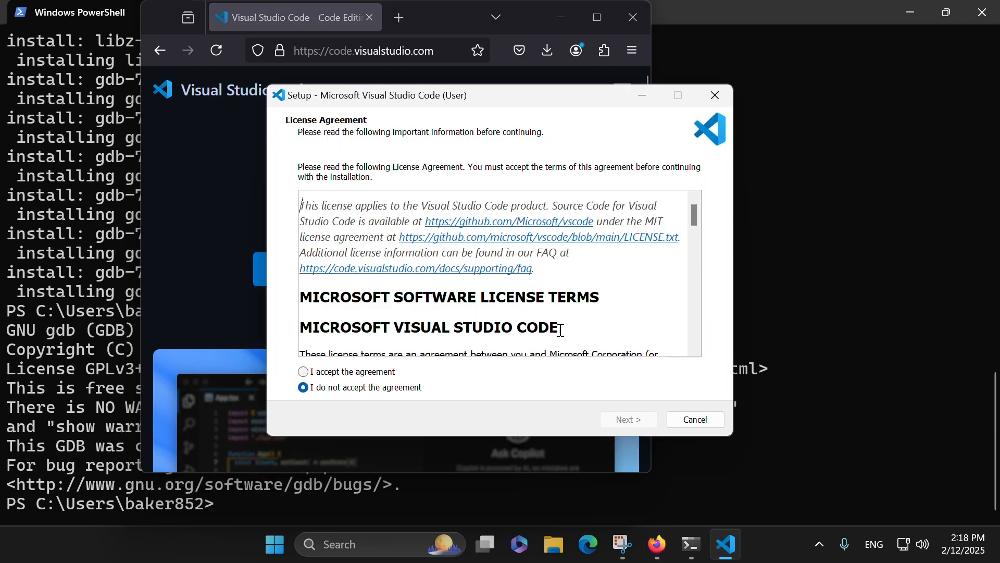
{"action": "left_click", "coordinate": [354, 373]}
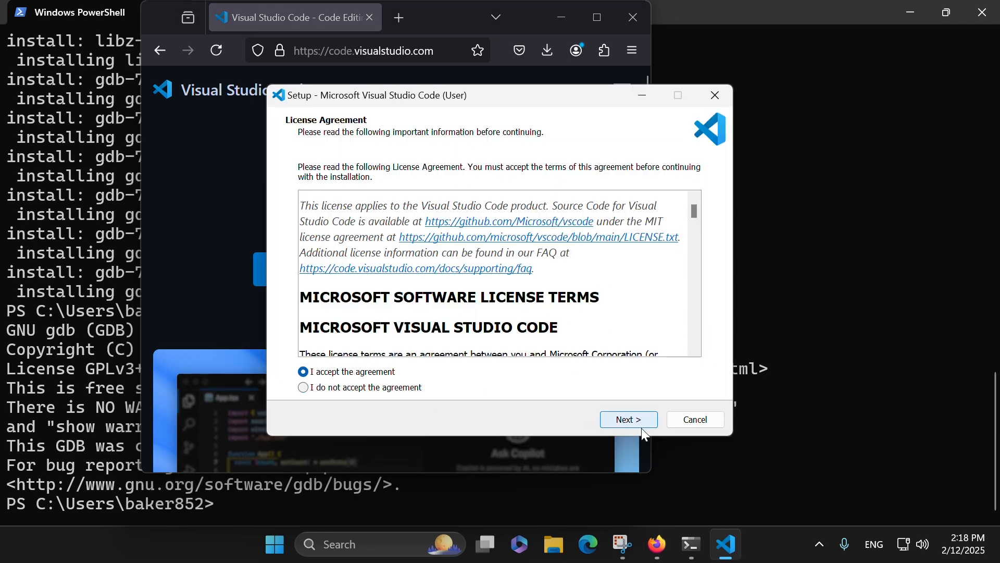
{"action": "left_click", "coordinate": [643, 425]}
{"action": "left_click", "coordinate": [644, 422]}
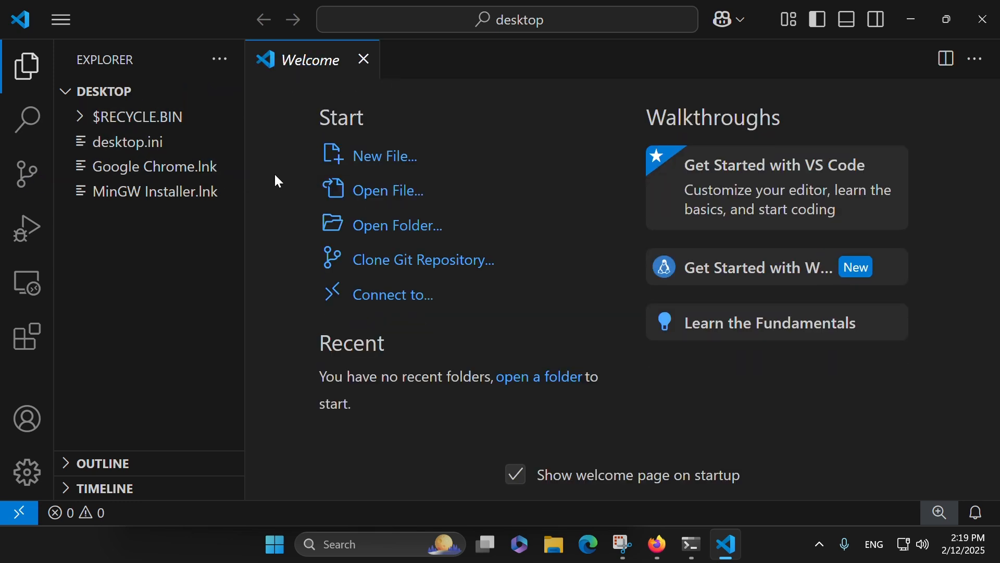
{"action": "left_click", "coordinate": [374, 160]}
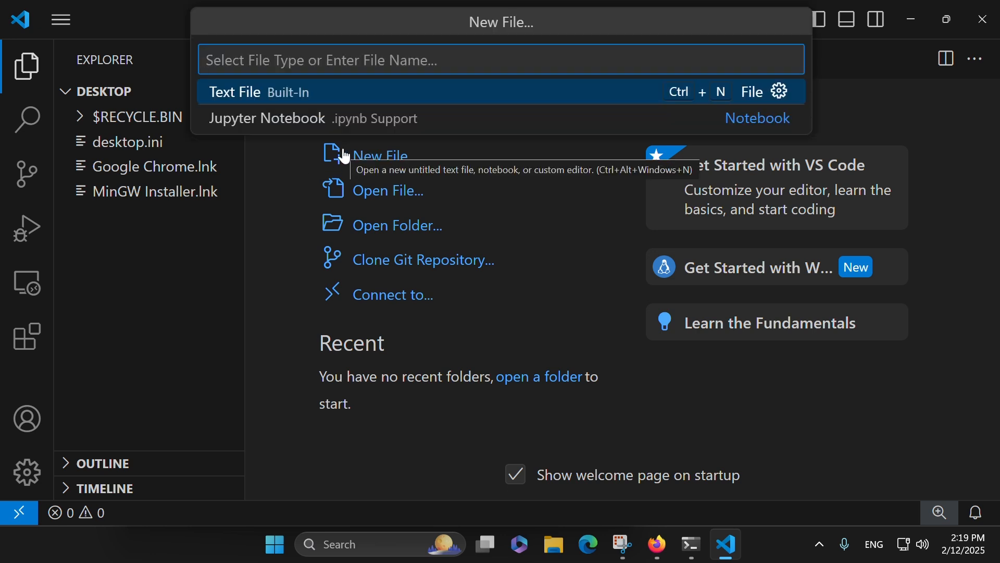
{"action": "left_click", "coordinate": [270, 201]}
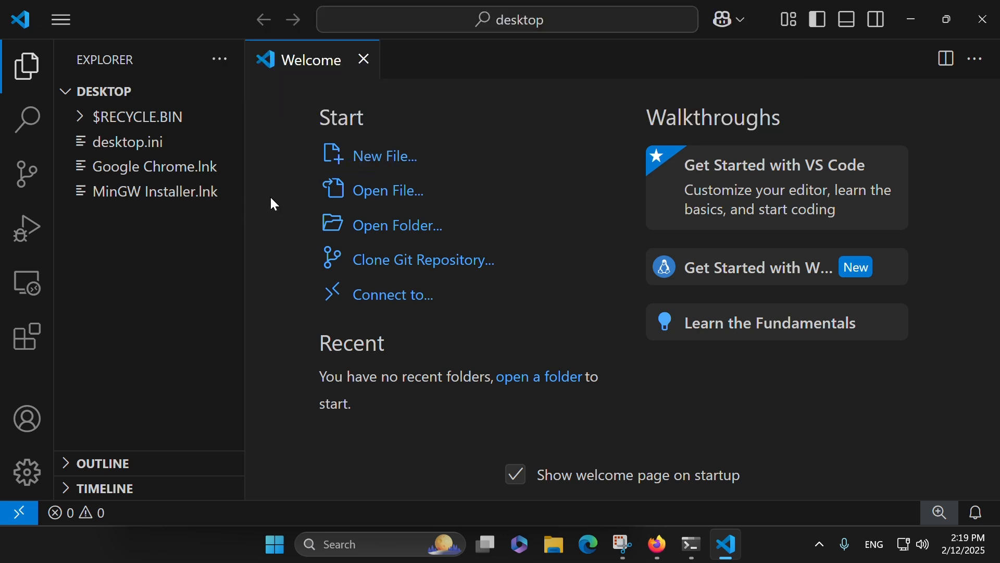
{"action": "left_click", "coordinate": [102, 93]}
{"action": "left_click", "coordinate": [109, 94]}
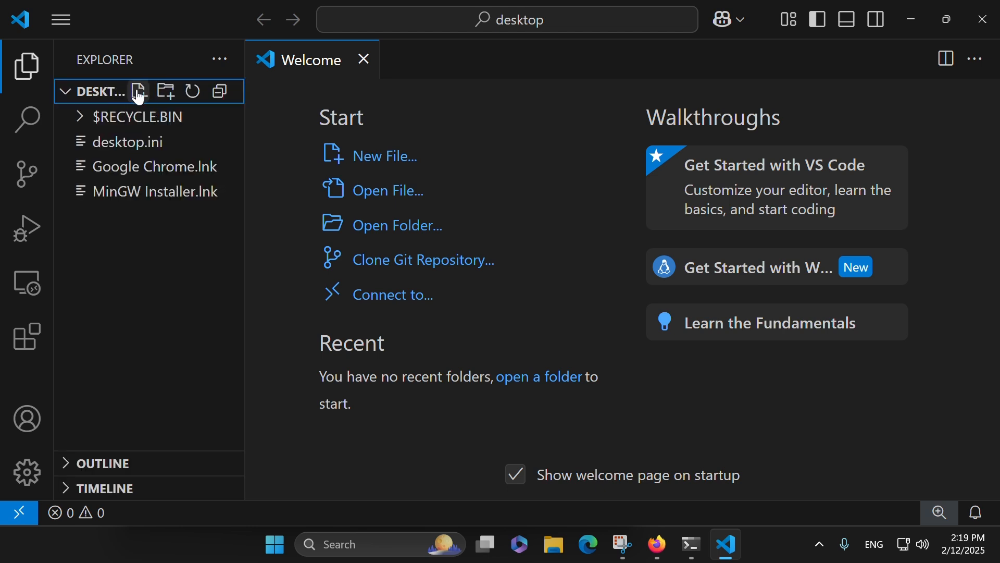
Step: Create a new file named helloworld.cpp in the desktop folder
{"action": "left_click", "coordinate": [139, 93]}
{"action": "type", "text": "hell"}
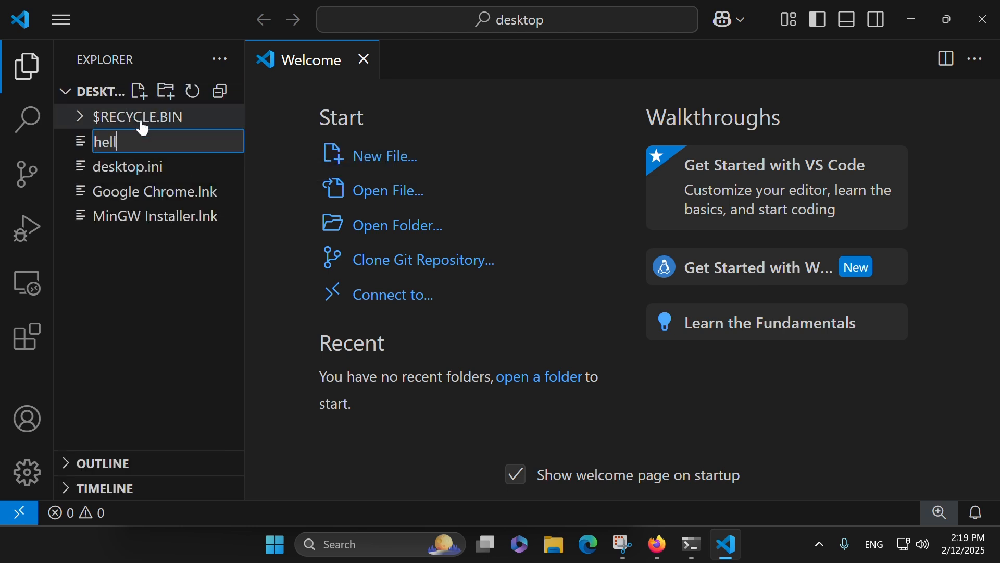
{"action": "type", "text": "oworld.cpp"}
{"action": "key", "text": "Return"}
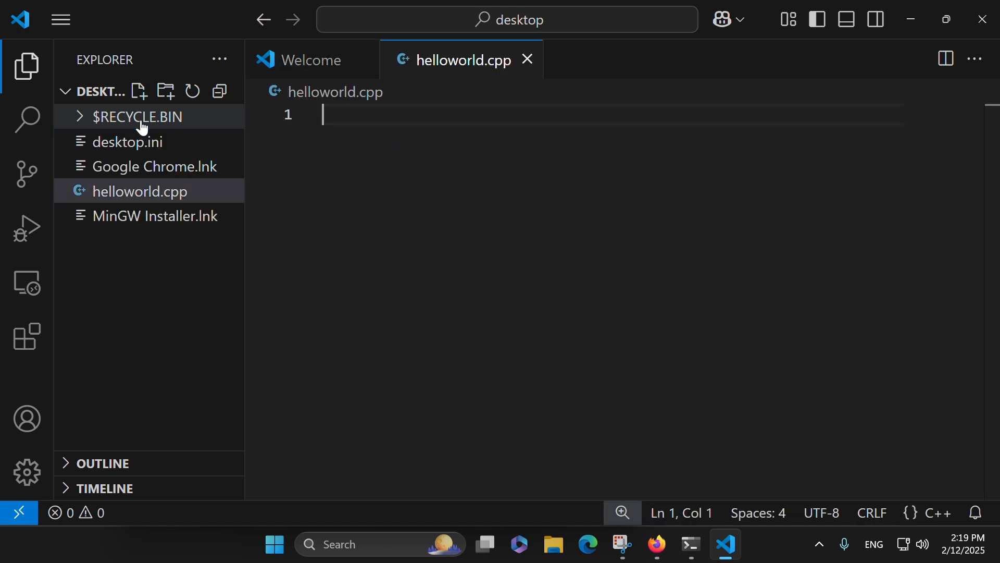
Step: Start helloworld.cpp with the directive #include <iostream>, followed by a blank line
{"action": "type", "text": "#inc"}
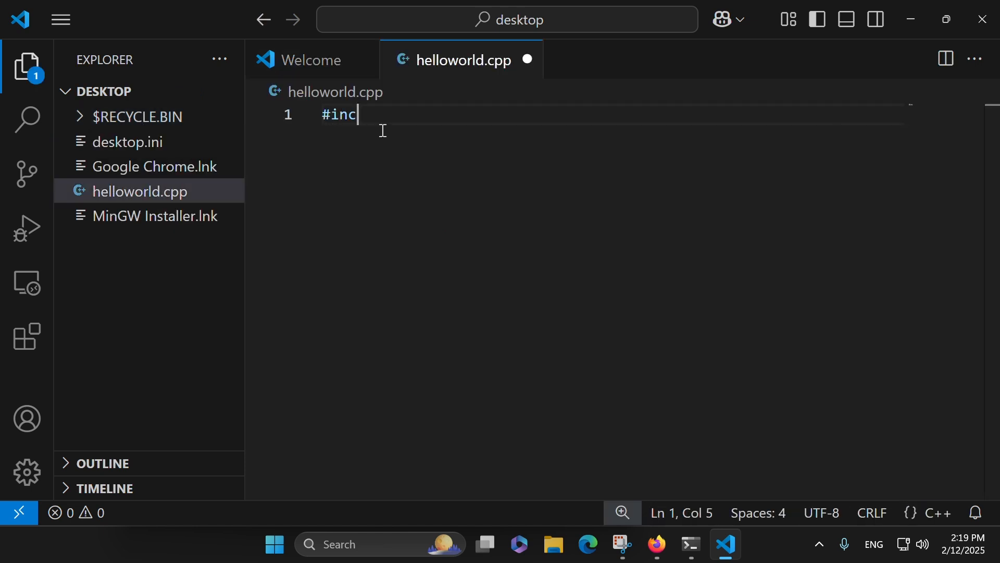
{"action": "type", "text": "lude <i"}
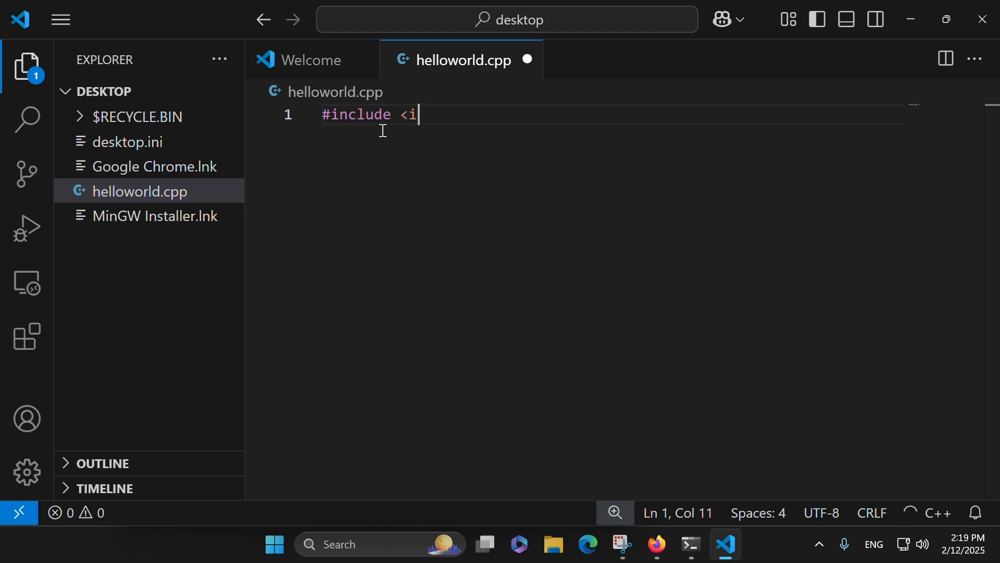
{"action": "type", "text": "ostream>"}
{"action": "key", "text": "Return"}
{"action": "key", "text": "Return"}
Step: Write int main() with a body containing std::cout << "Hello, World!\n"; and save helloworld.cpp
{"action": "type", "text": "int main()"}
{"action": "key", "text": "Return"}
{"action": "type", "text": "{"}
{"action": "key", "text": "Return"}
{"action": "type", "text": "std::cout < <"}
{"action": "key", "text": "BackSpace"}
{"action": "key", "text": "BackSpace"}
{"action": "type", "text": "< \"Hello, World!\\n\";"}
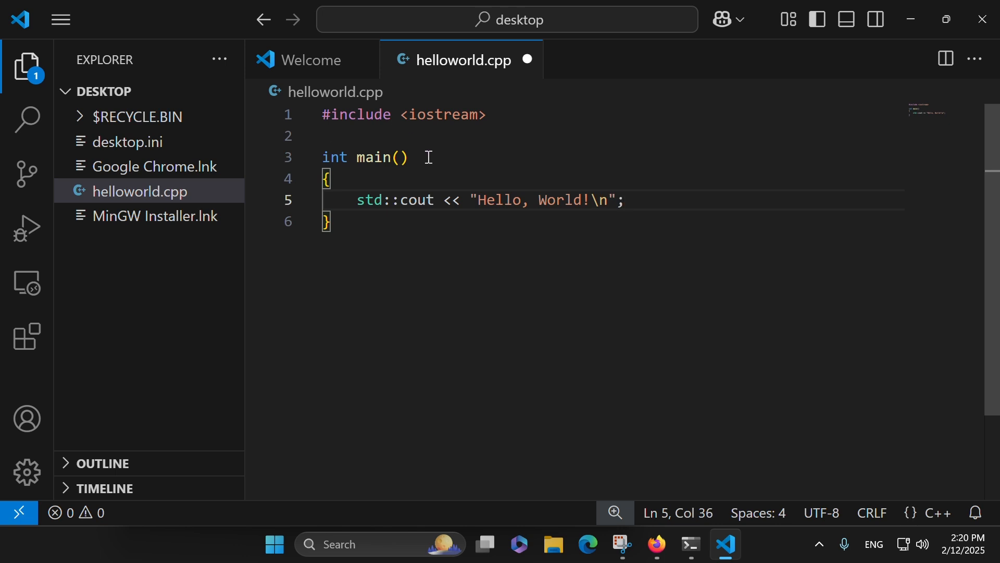
{"action": "key", "text": "ctrl+s"}
{"action": "left_click", "coordinate": [514, 200]}
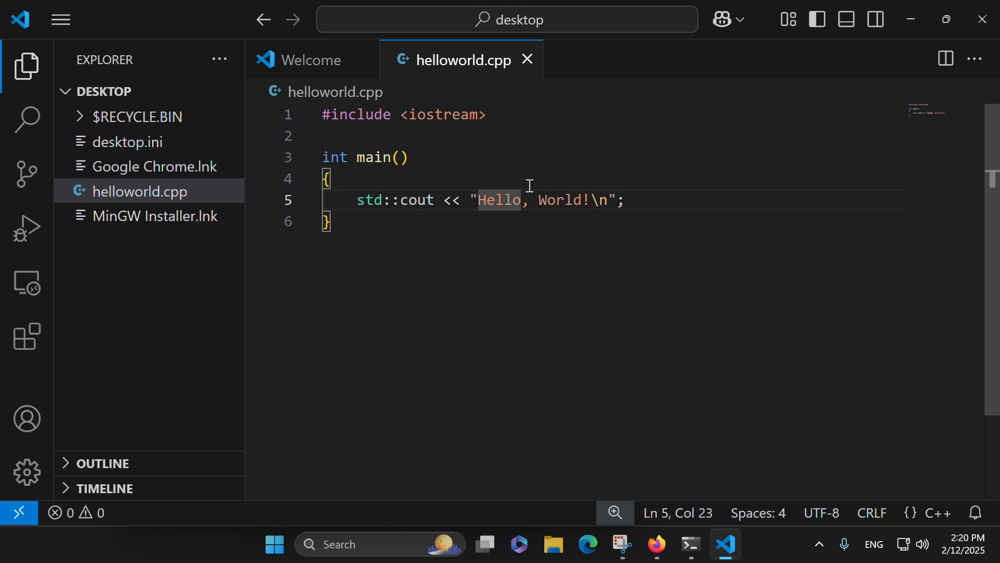
Step: Open a new integrated terminal and check the compiler with g++ -v
{"action": "left_click", "coordinate": [70, 11]}
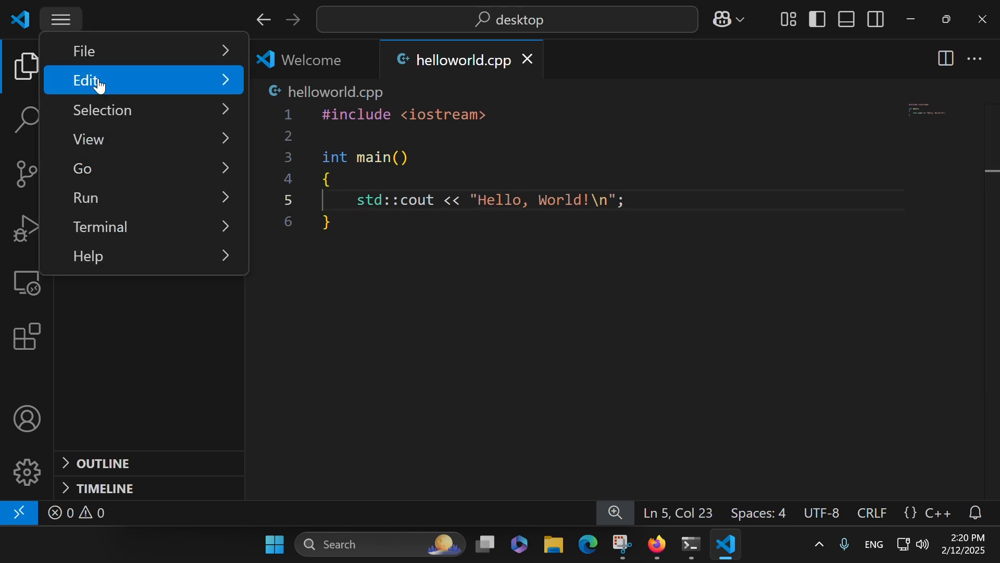
{"action": "mouse_move", "coordinate": [130, 227]}
{"action": "left_click", "coordinate": [276, 207]}
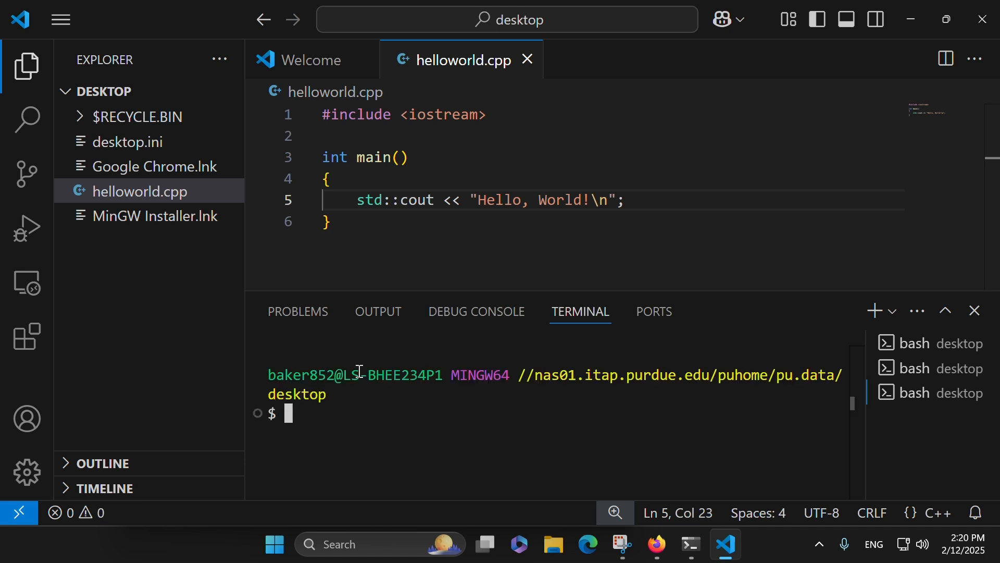
{"action": "type", "text": "g++ -v"}
{"action": "key", "text": "Return"}
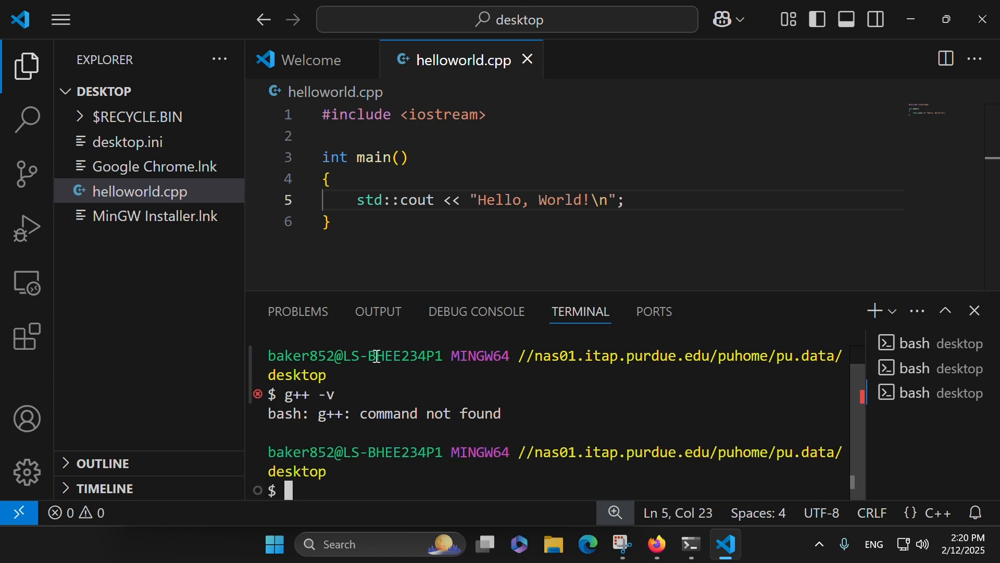
{"action": "left_click_drag", "start_coordinate": [319, 416], "coordinate": [551, 415]}
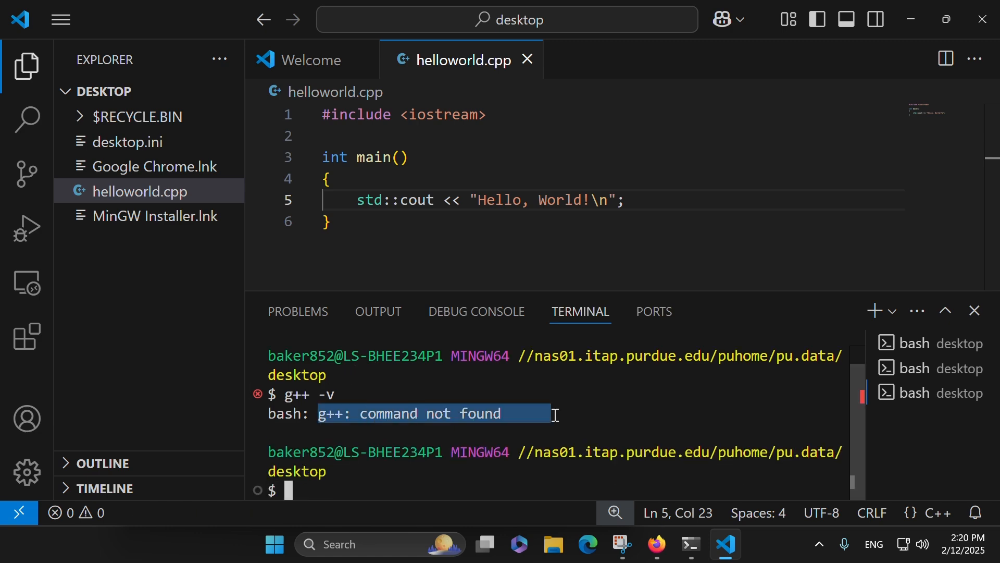
Step: Close Visual Studio Code and Windows PowerShell, and reopen Visual Studio Code through the Windows search
{"action": "left_click", "coordinate": [995, 7]}
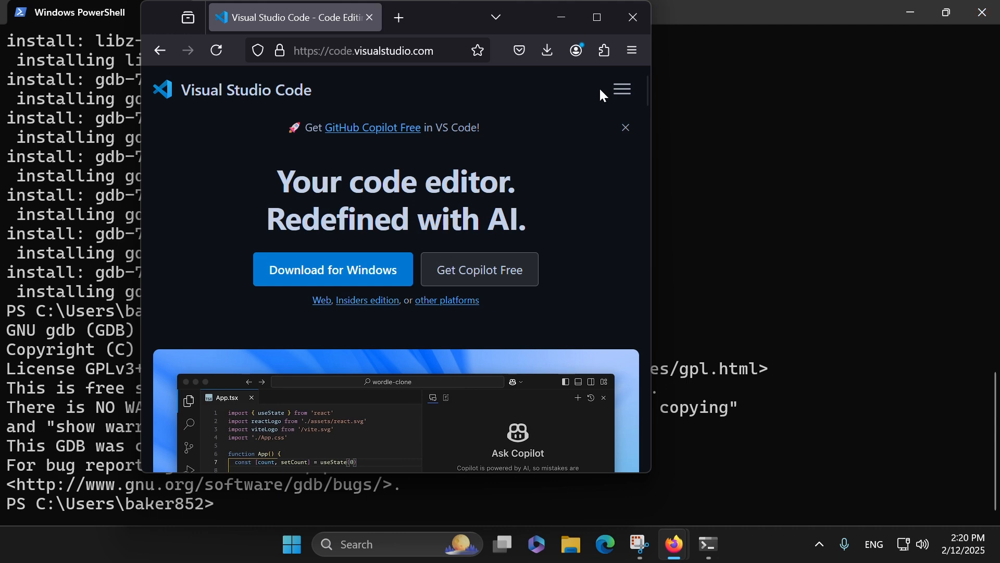
{"action": "left_click", "coordinate": [983, 8]}
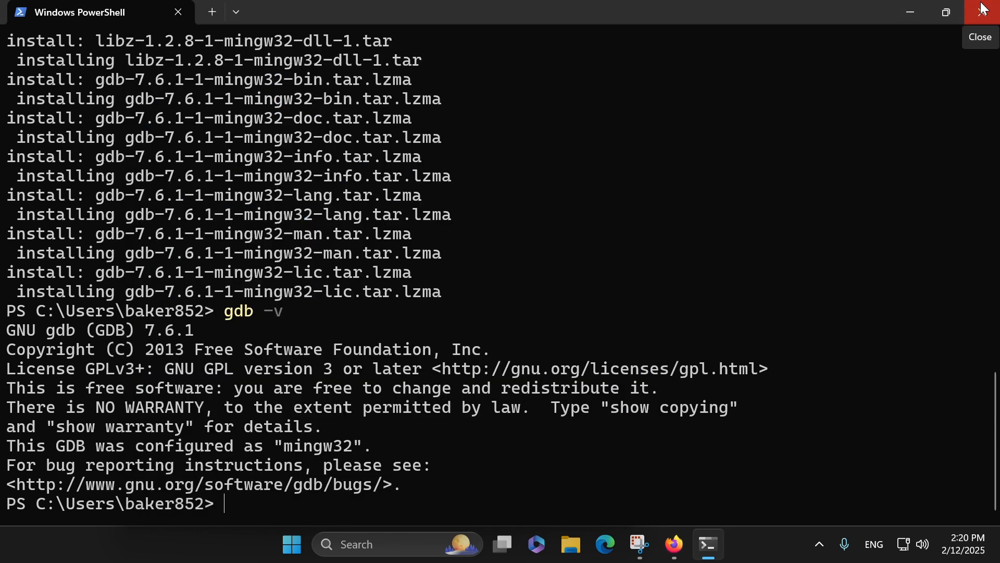
{"action": "left_click", "coordinate": [983, 9]}
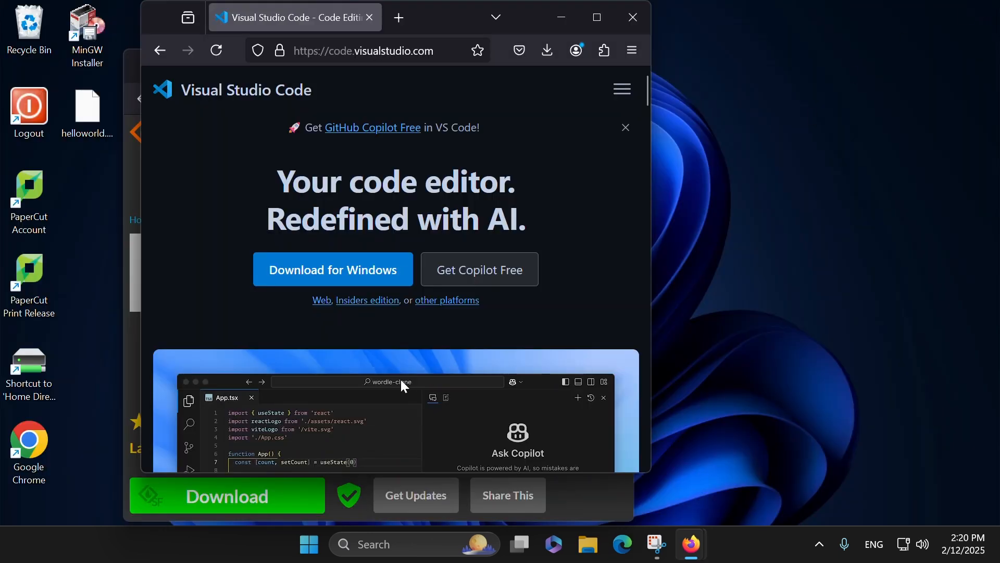
{"action": "left_click", "coordinate": [311, 545]}
{"action": "type", "text": "vis"}
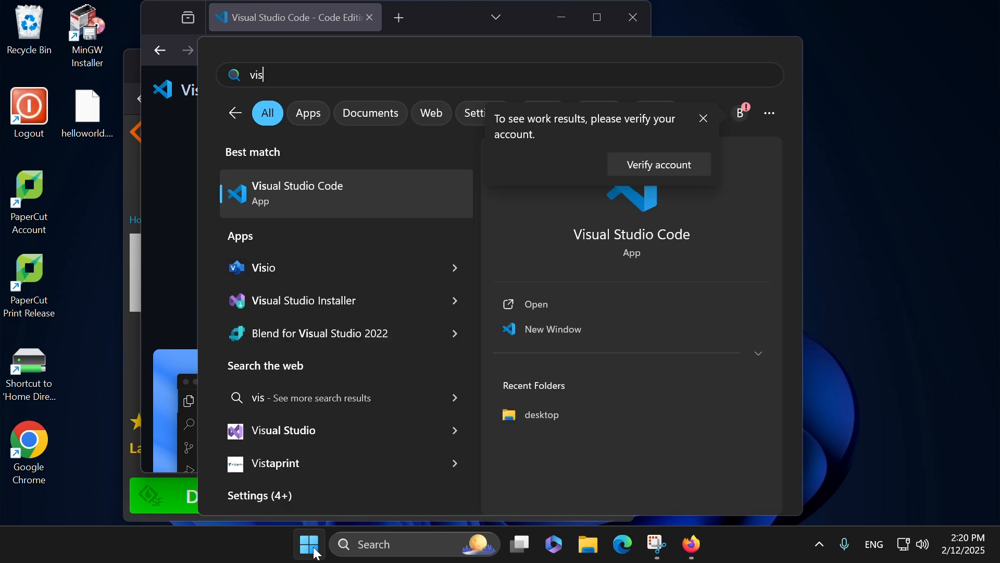
{"action": "key", "text": "Return"}
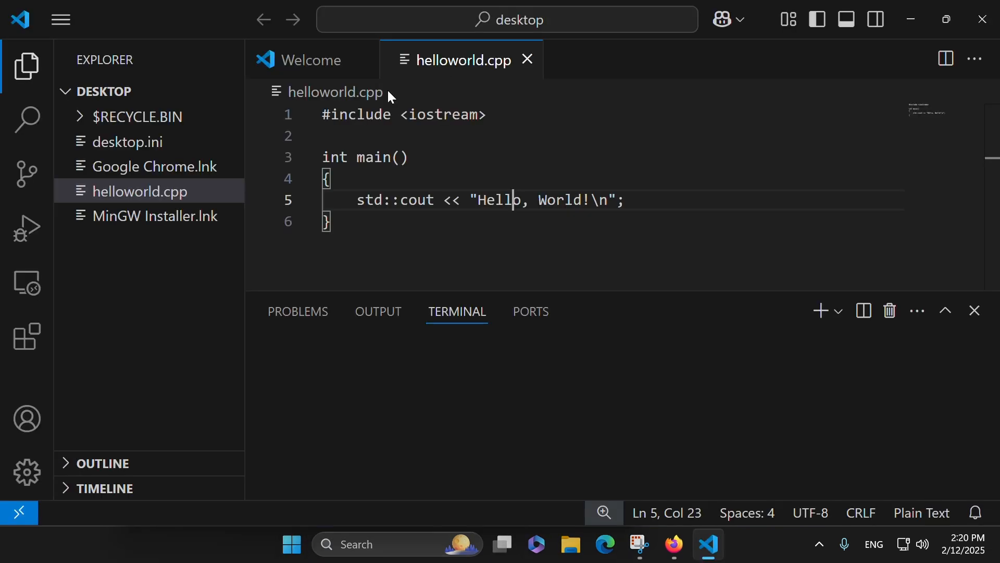
Step: Check the compiler version with g++ -v in the restored terminal and clear its output
{"action": "left_click", "coordinate": [533, 453]}
{"action": "type", "text": "g"}
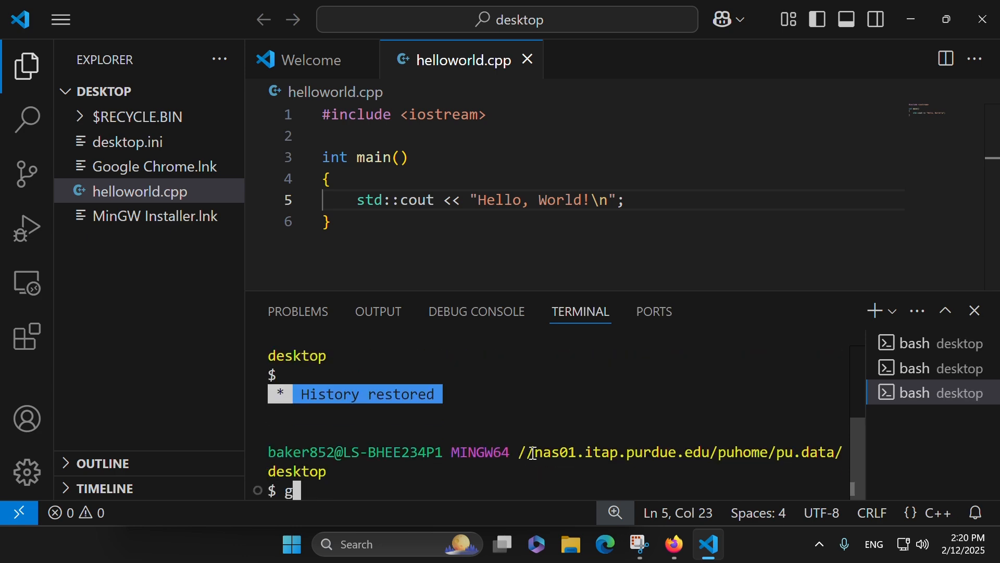
{"action": "type", "text": "++ -v"}
{"action": "key", "text": "Return"}
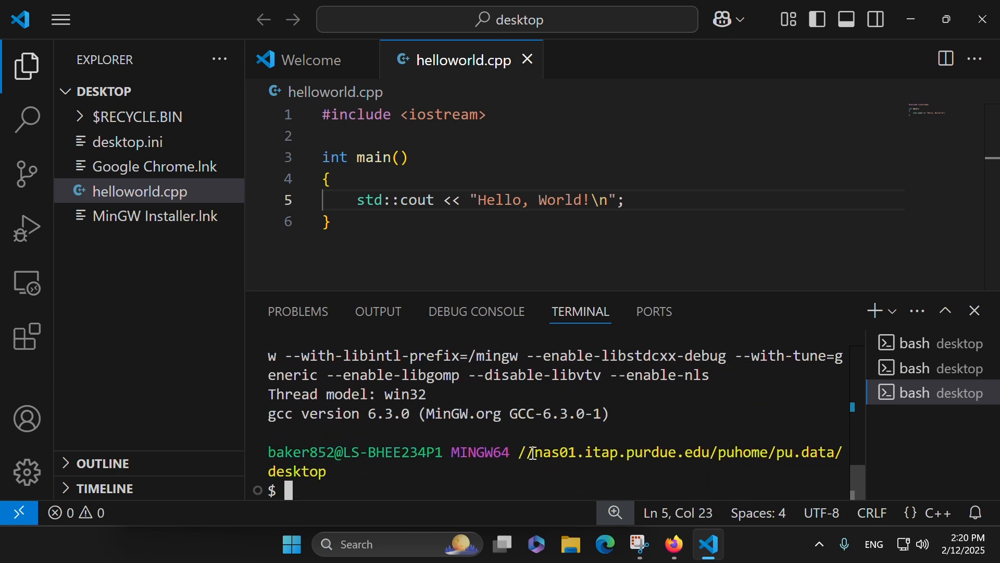
{"action": "type", "text": "clear"}
{"action": "key", "text": "Return"}
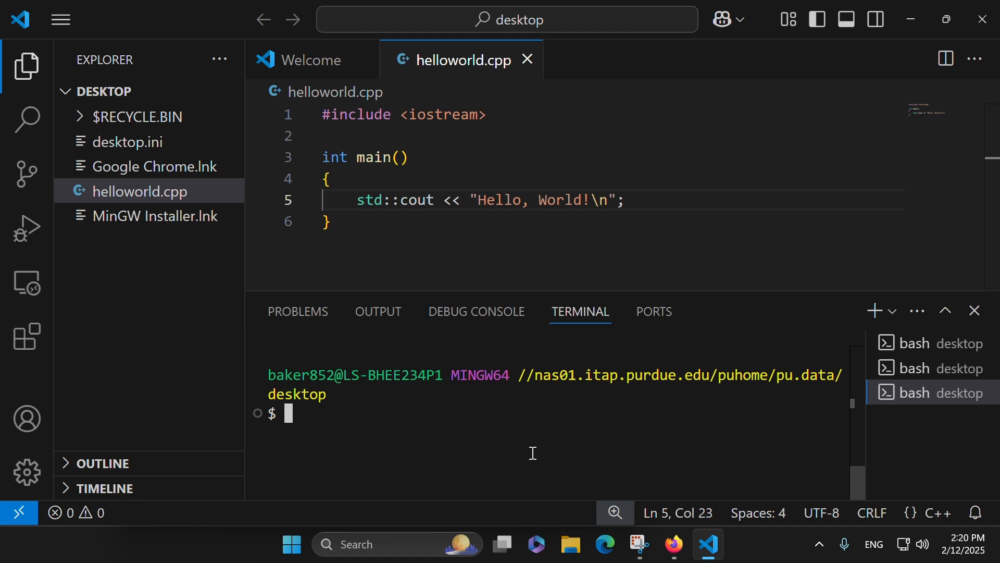
Step: List the desktop folder's files with ls and try to compile helloworld.cpp with g++
{"action": "type", "text": "ls"}
{"action": "key", "text": "Return"}
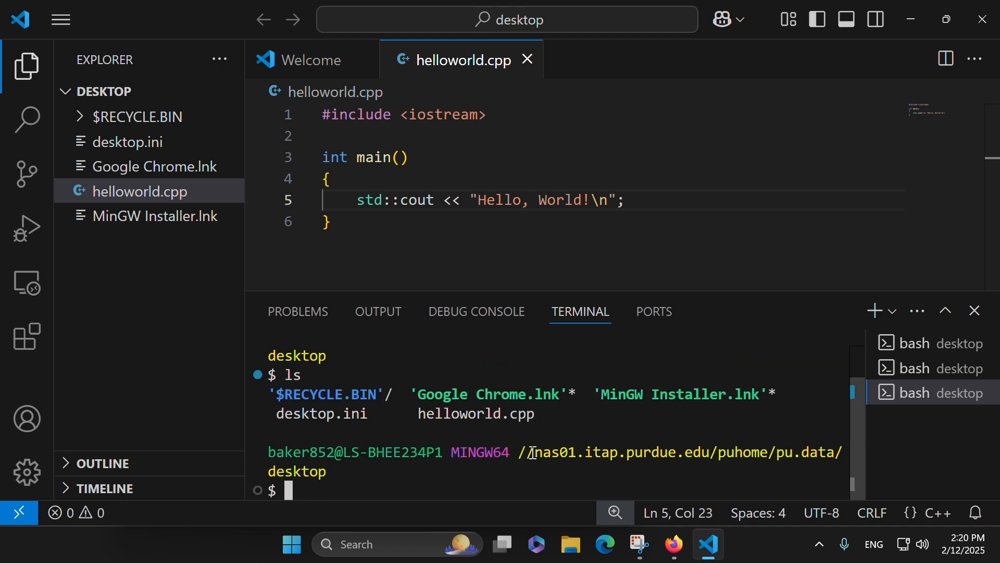
{"action": "left_click_drag", "start_coordinate": [427, 422], "coordinate": [549, 415]}
{"action": "left_click", "coordinate": [418, 481]}
{"action": "type", "text": "g++ helloworld.cpp"}
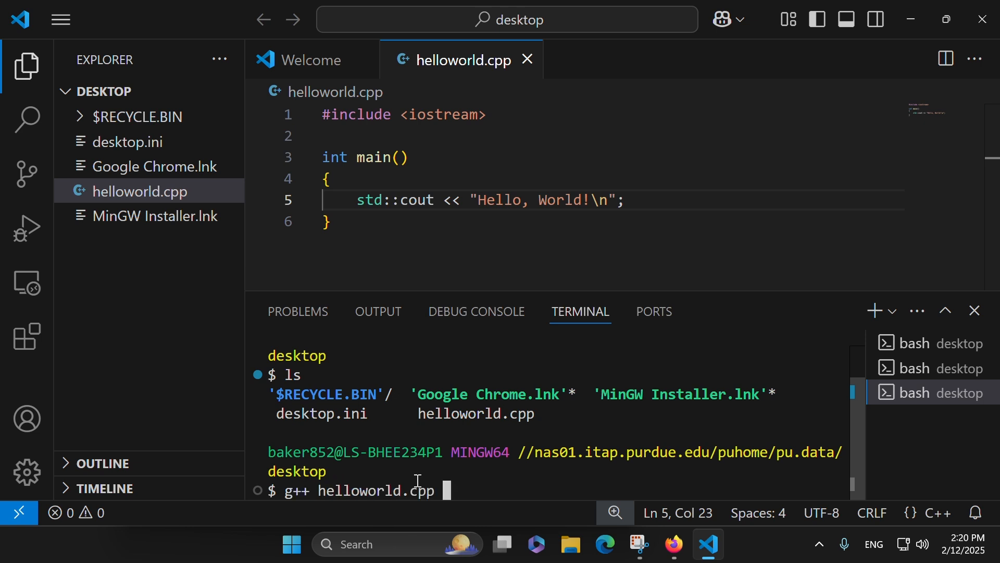
{"action": "key", "text": "Return"}
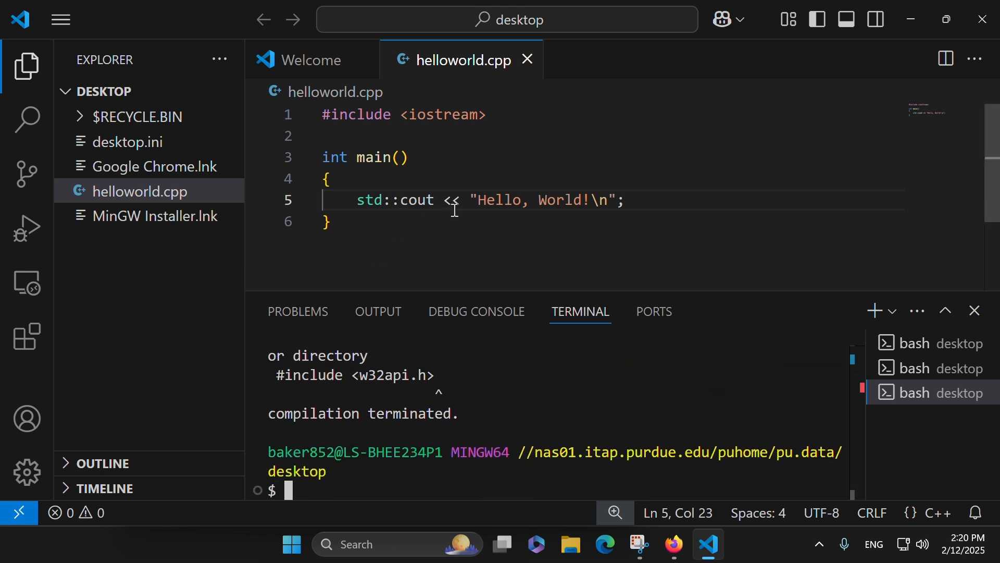
Step: Examine the compiler's error output in the terminal to find which header file causes the failure
{"action": "scroll", "coordinate": [396, 453], "scroll_direction": "up", "scroll_amount": 3}
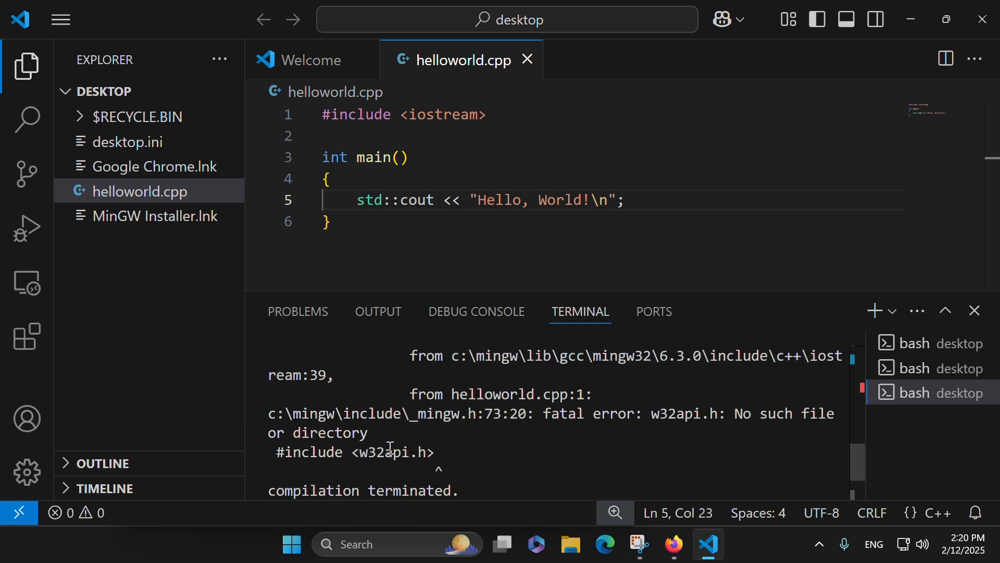
{"action": "scroll", "coordinate": [391, 448], "scroll_direction": "down", "scroll_amount": 3}
{"action": "scroll", "coordinate": [391, 448], "scroll_direction": "up", "scroll_amount": 4}
{"action": "scroll", "coordinate": [391, 448], "scroll_direction": "down", "scroll_amount": 1}
{"action": "scroll", "coordinate": [392, 448], "scroll_direction": "down", "scroll_amount": 2}
{"action": "scroll", "coordinate": [391, 448], "scroll_direction": "up", "scroll_amount": 4}
{"action": "scroll", "coordinate": [394, 449], "scroll_direction": "down", "scroll_amount": 2}
{"action": "scroll", "coordinate": [395, 450], "scroll_direction": "down", "scroll_amount": 1}
{"action": "scroll", "coordinate": [395, 448], "scroll_direction": "down", "scroll_amount": 1}
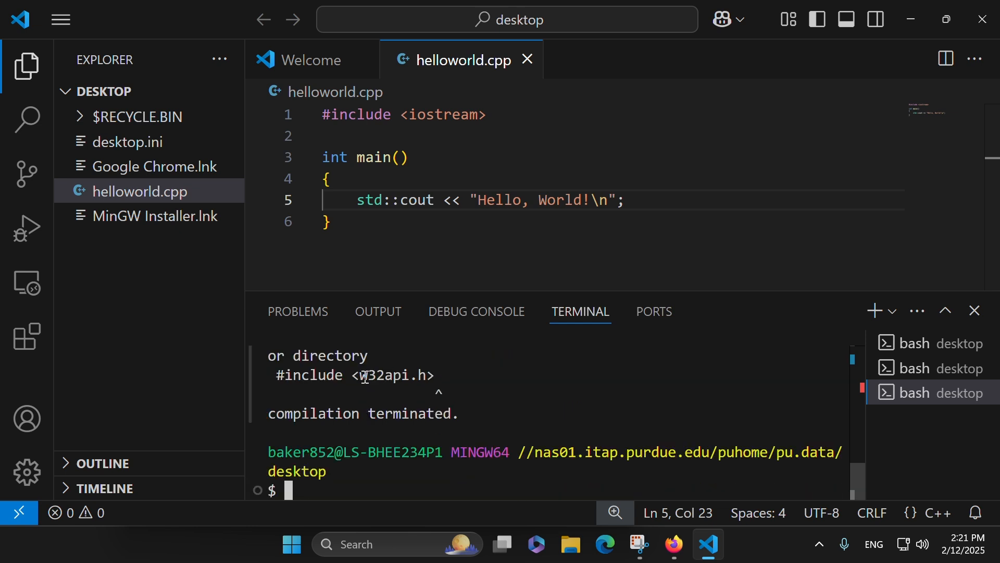
{"action": "left_click_drag", "start_coordinate": [358, 381], "coordinate": [420, 391]}
{"action": "scroll", "coordinate": [429, 426], "scroll_direction": "up", "scroll_amount": 2}
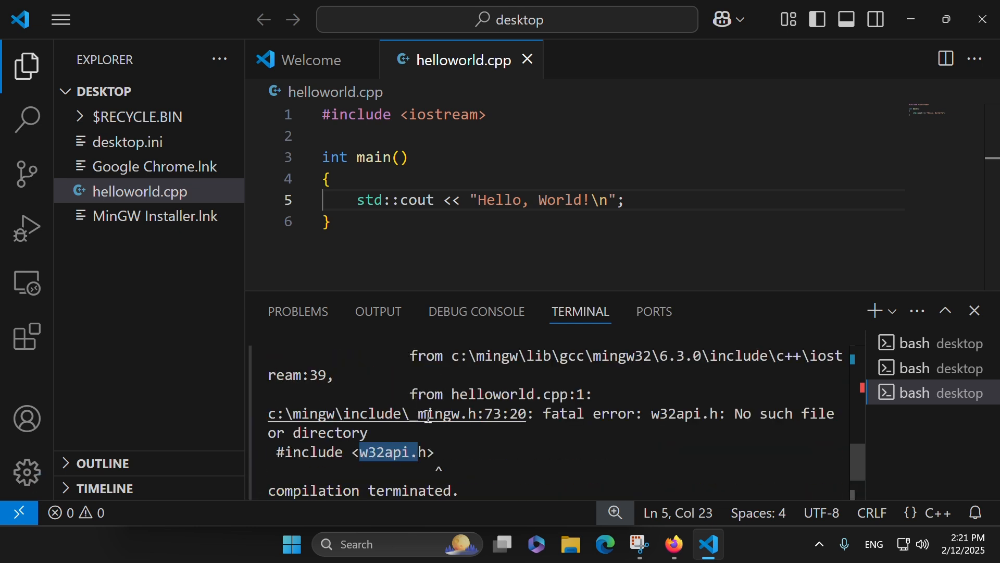
{"action": "scroll", "coordinate": [431, 418], "scroll_direction": "down", "scroll_amount": 2}
Step: Install the mingw32-gcc package by running mingw-get install mingw32-gcc in the terminal
{"action": "type", "text": "ming"}
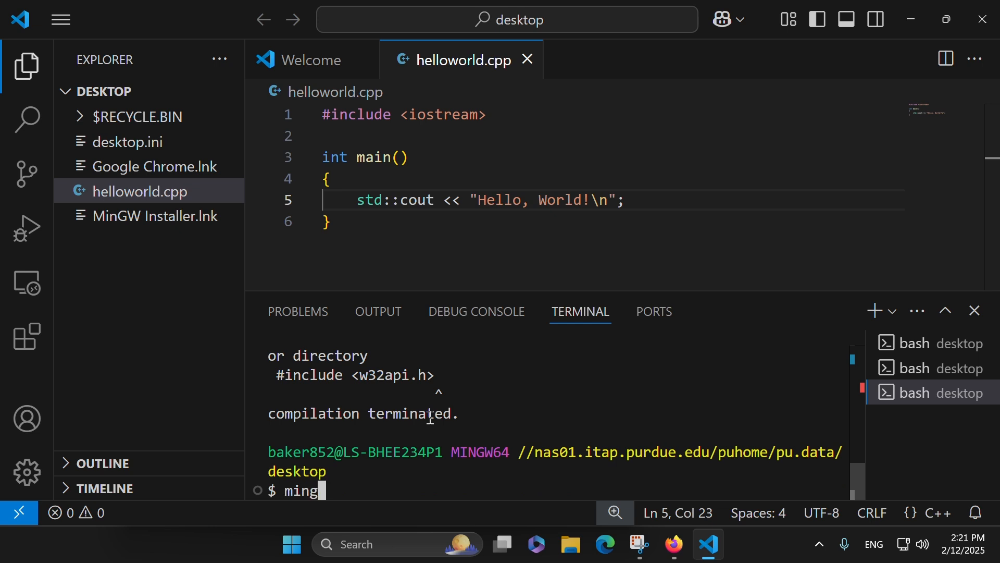
{"action": "type", "text": "w-get insa"}
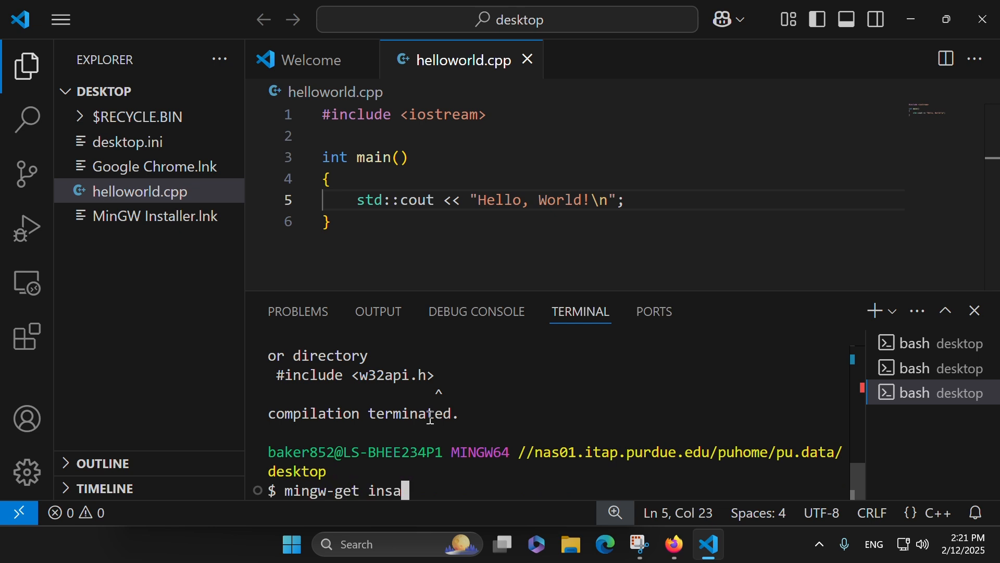
{"action": "key", "text": "BackSpace"}
{"action": "type", "text": "tall ming"}
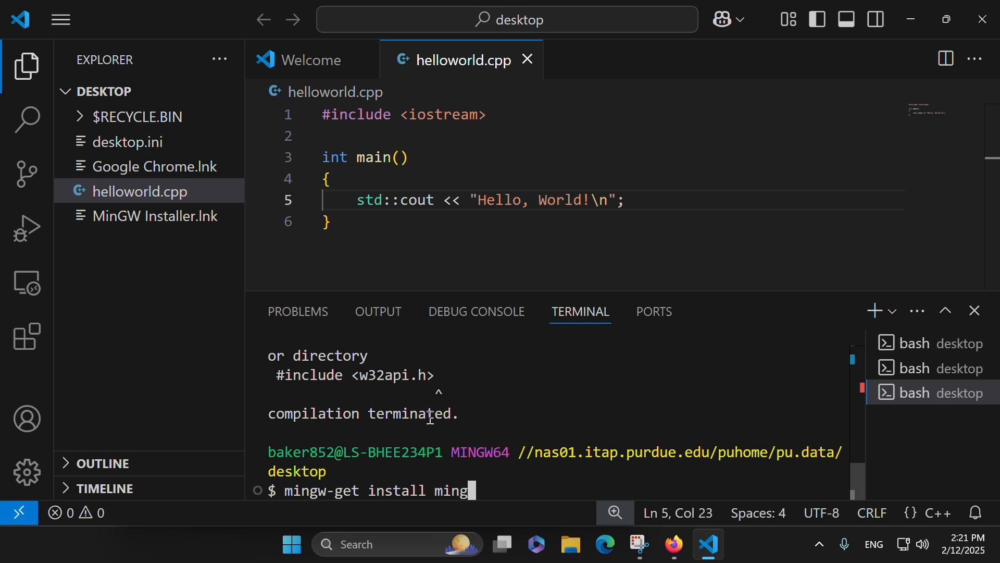
{"action": "type", "text": "w32-gcc-g"}
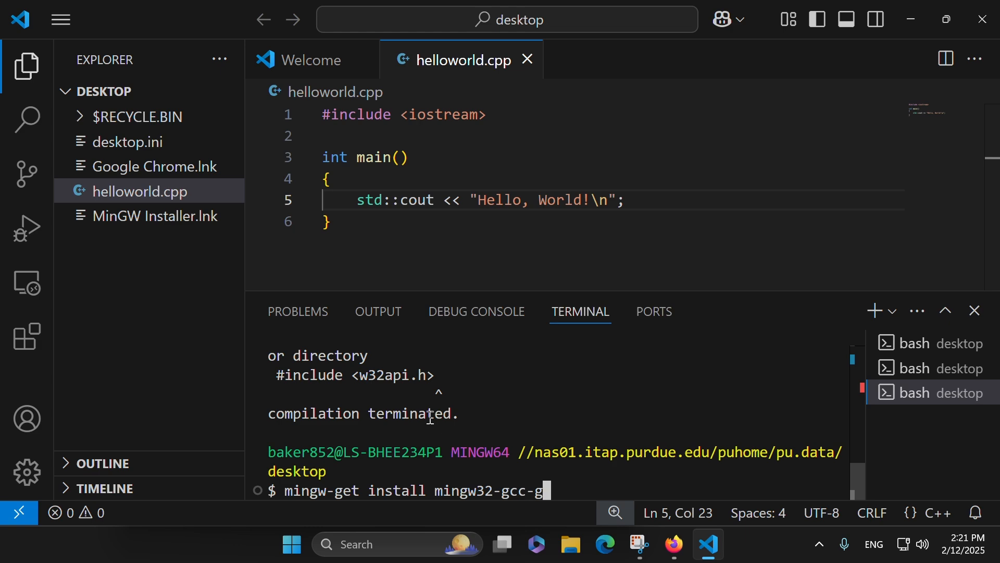
{"action": "key", "text": "BackSpace"}
{"action": "key", "text": "BackSpace"}
{"action": "key", "text": "Return"}
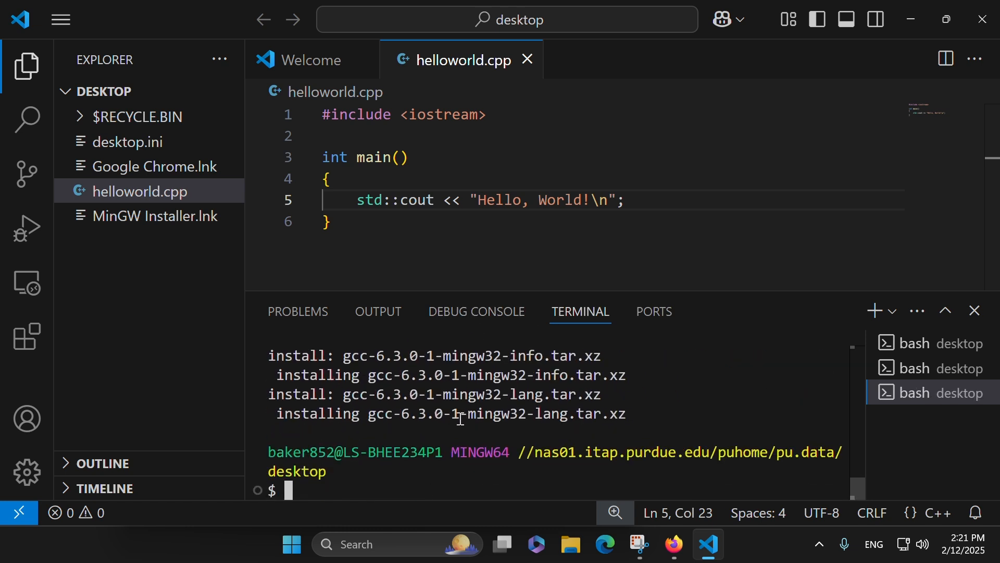
Step: Compile helloworld.cpp with g++ and run the resulting ./a.exe in the terminal
{"action": "type", "text": "g++ helloworld.cpp"}
{"action": "key", "text": "Return"}
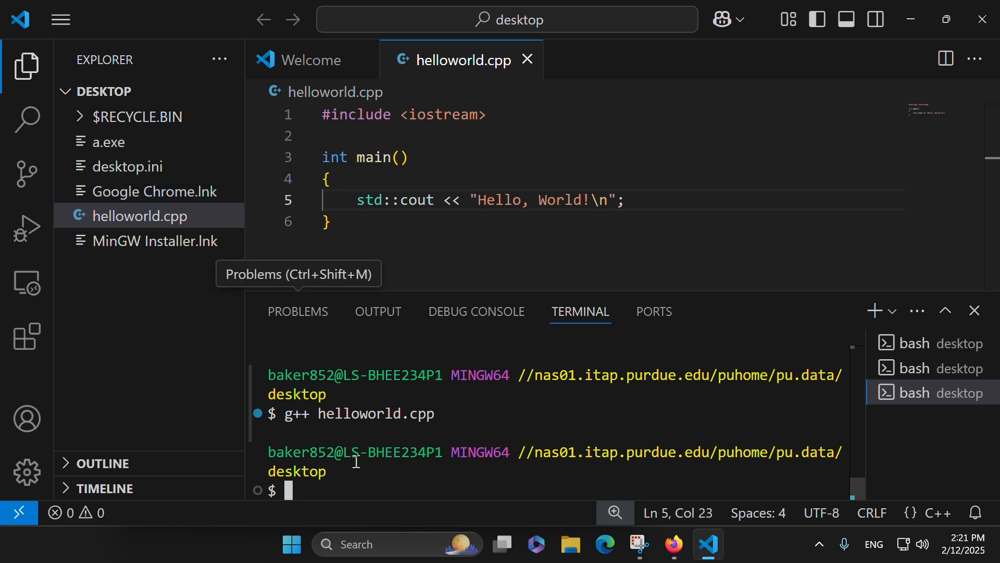
{"action": "type", "text": "./a"}
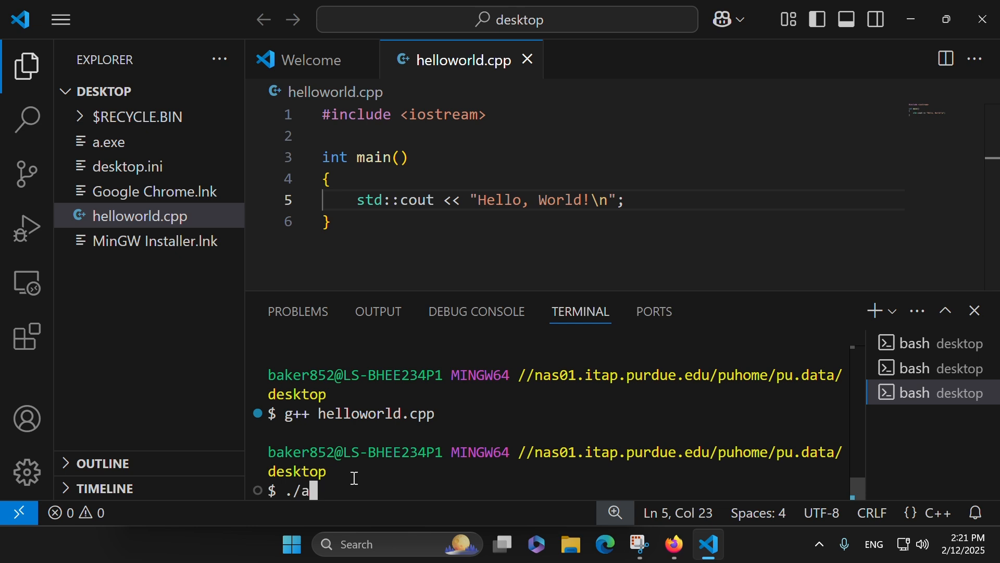
{"action": "key", "text": "Tab"}
{"action": "key", "text": "Return"}
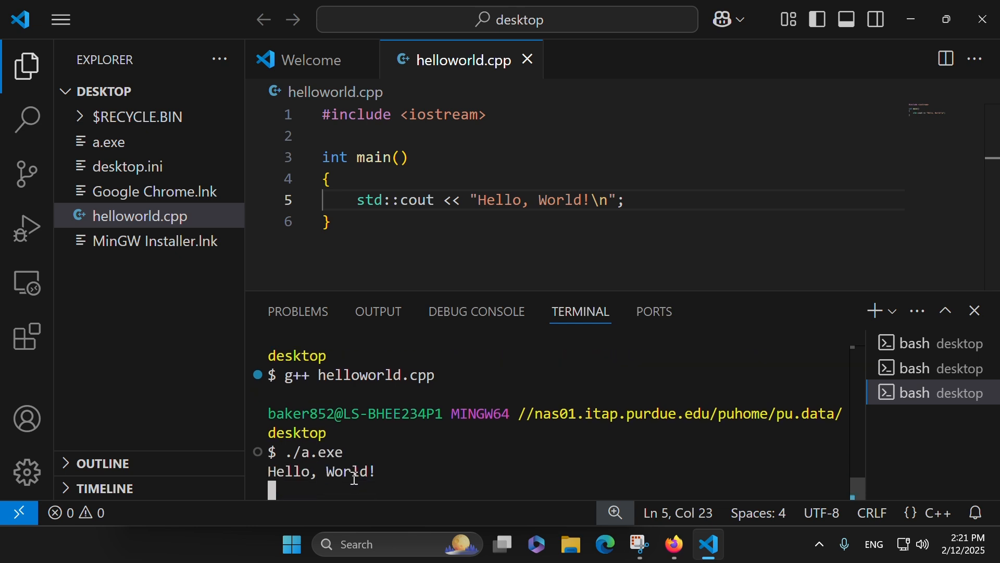
{"action": "left_click_drag", "start_coordinate": [268, 414], "coordinate": [385, 414]}
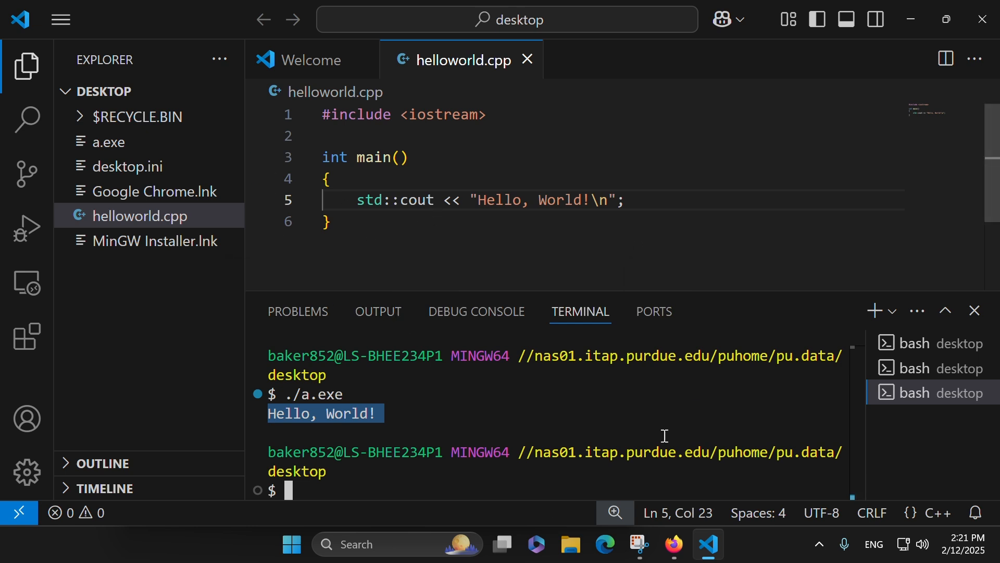
{"action": "left_click_drag", "start_coordinate": [386, 409], "coordinate": [212, 420]}
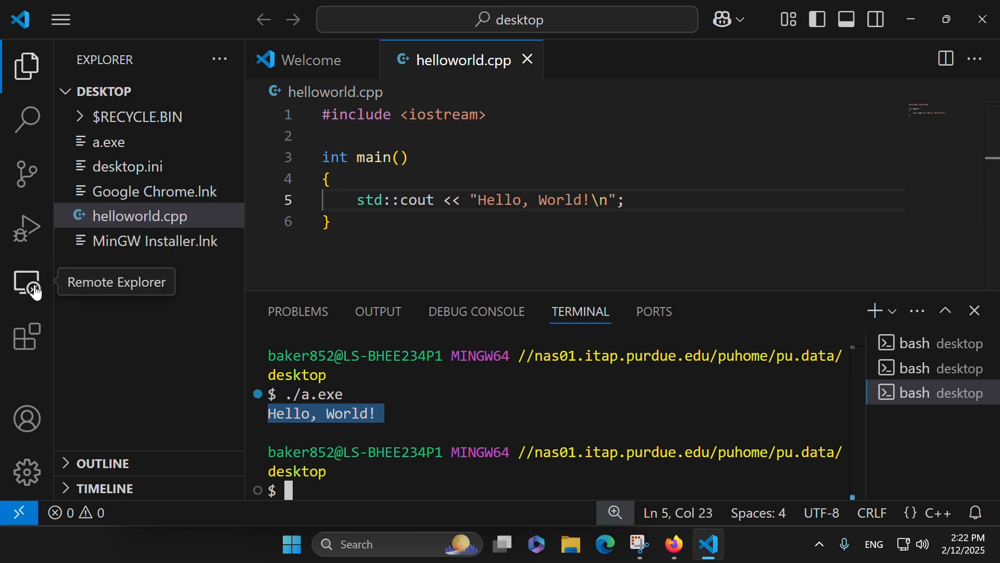
Step: Find Microsoft's C/C++ extension by searching for c/c++, install it, and close its details page
{"action": "left_click", "coordinate": [30, 342]}
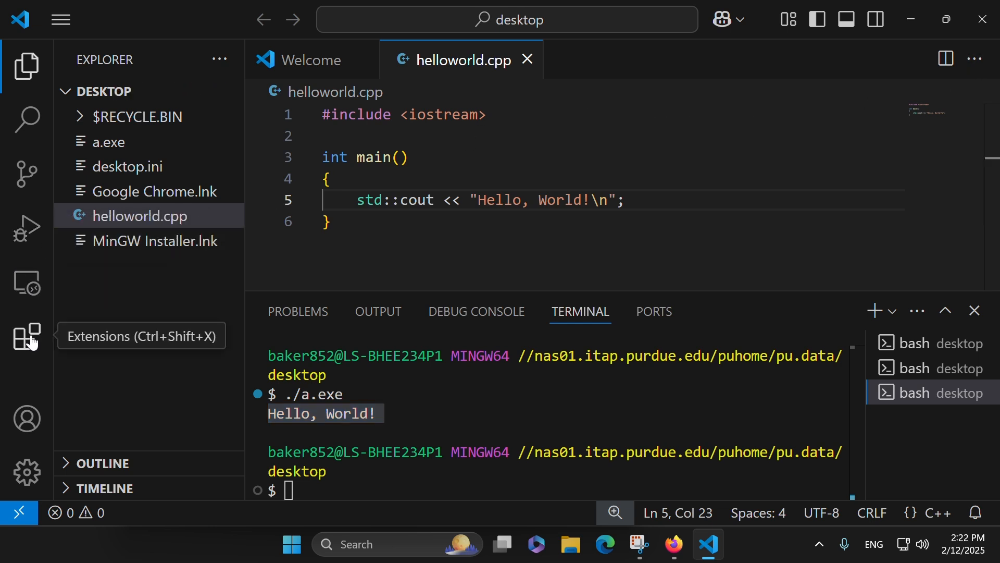
{"action": "type", "text": "c/c++"}
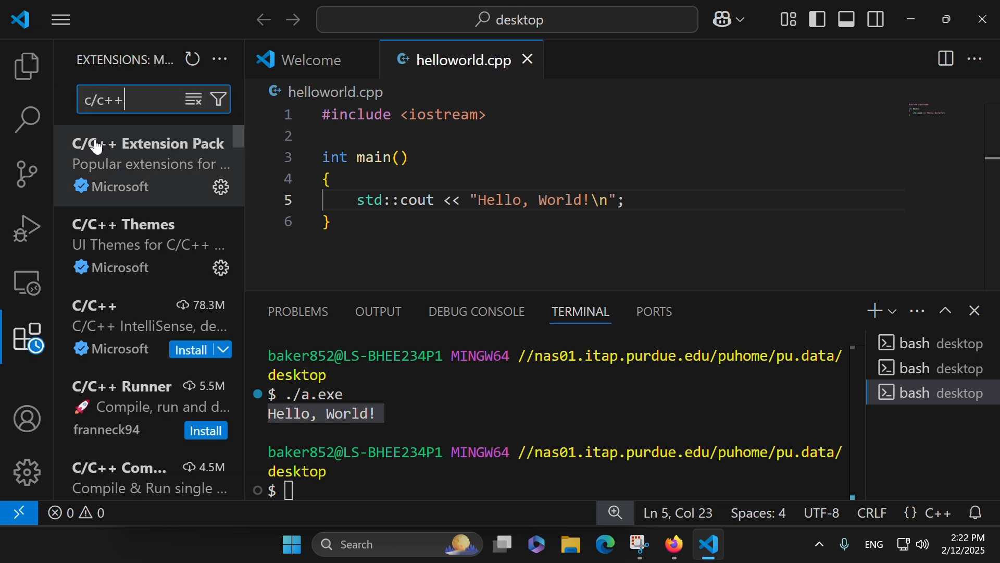
{"action": "left_click", "coordinate": [116, 344]}
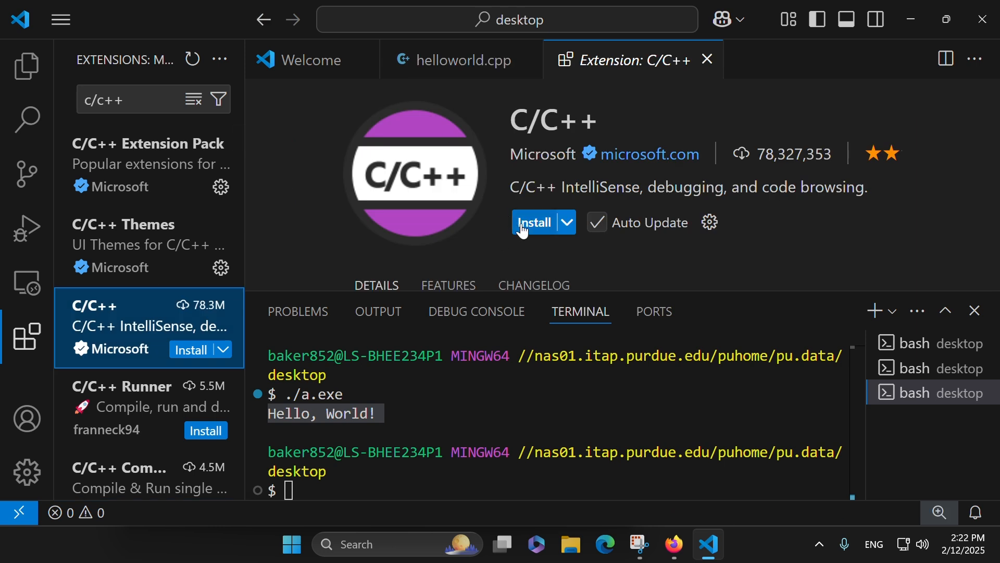
{"action": "left_click", "coordinate": [520, 224]}
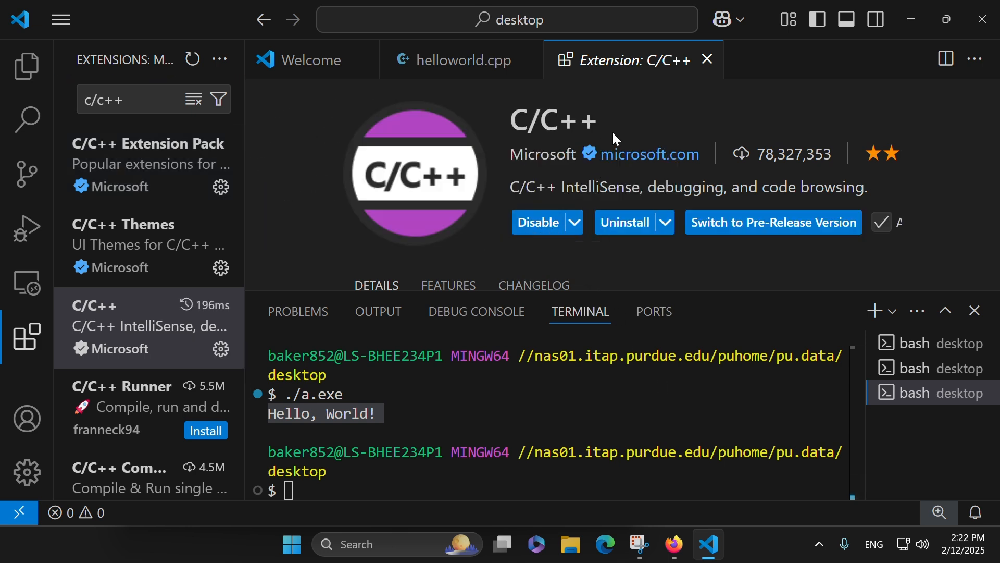
{"action": "left_click", "coordinate": [709, 59]}
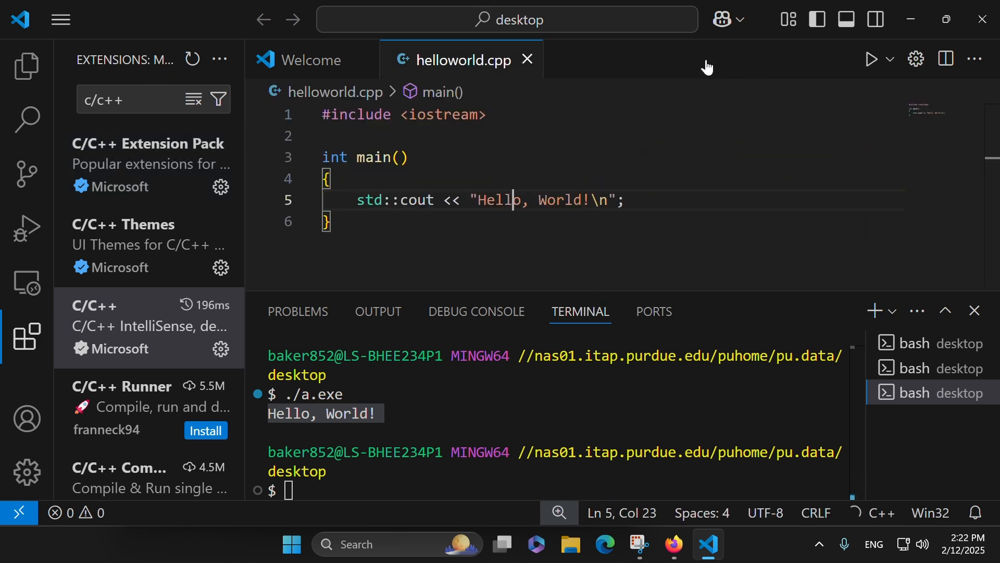
Step: Open the C/C++ configuration settings through the quick fix on the iostream include line in helloworld.cpp
{"action": "left_click", "coordinate": [891, 62]}
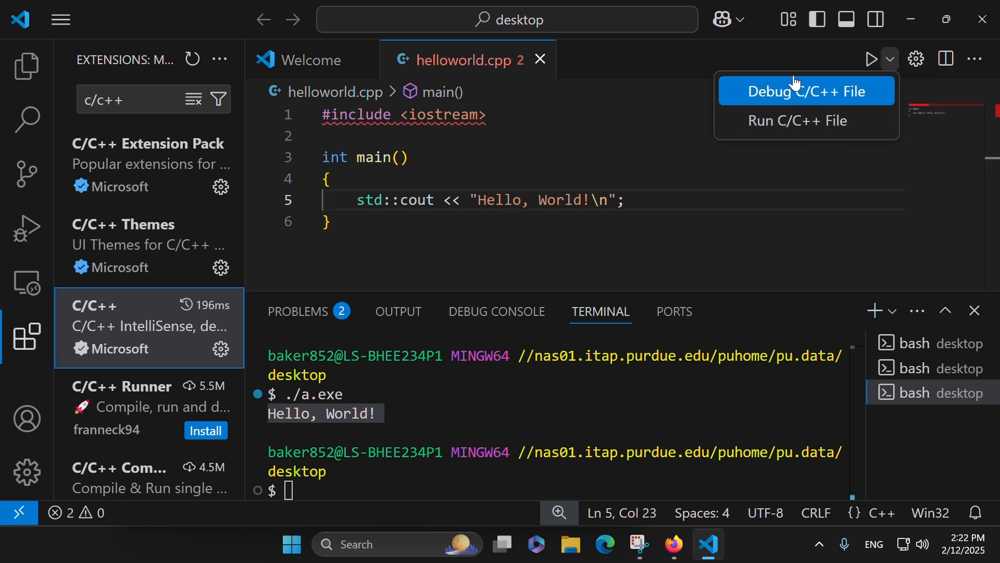
{"action": "left_click", "coordinate": [504, 158]}
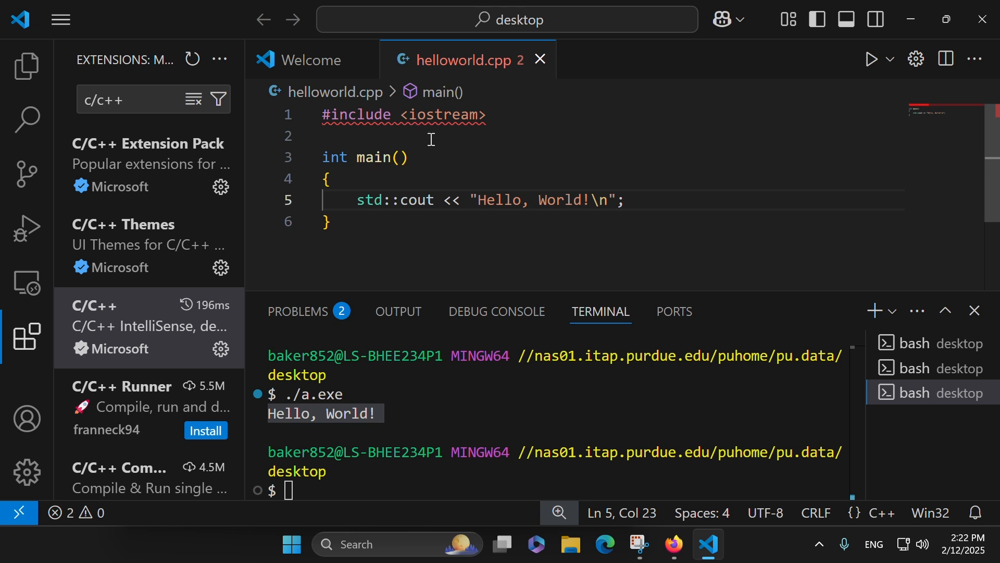
{"action": "left_click", "coordinate": [451, 117]}
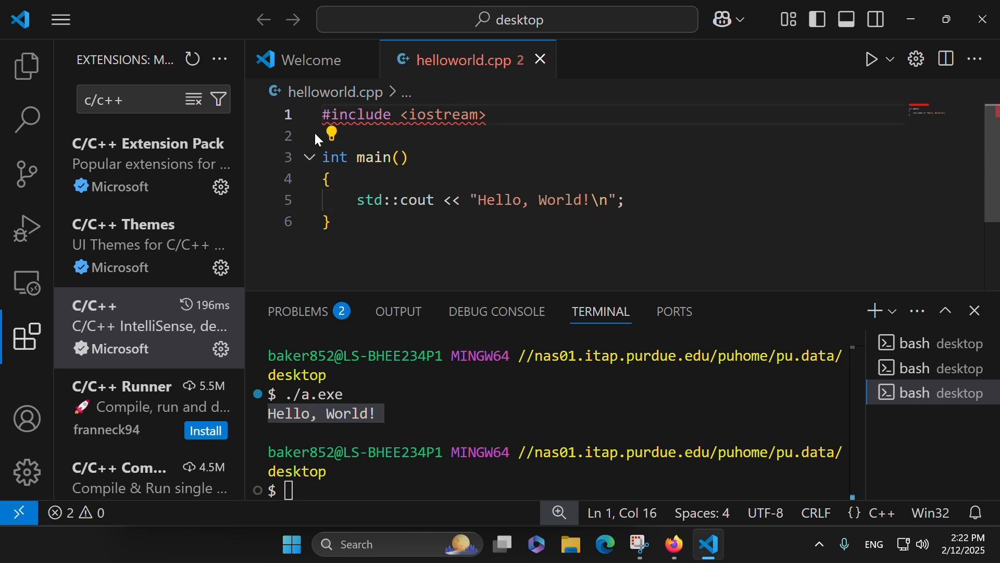
{"action": "left_click", "coordinate": [332, 134]}
{"action": "left_click", "coordinate": [412, 199]}
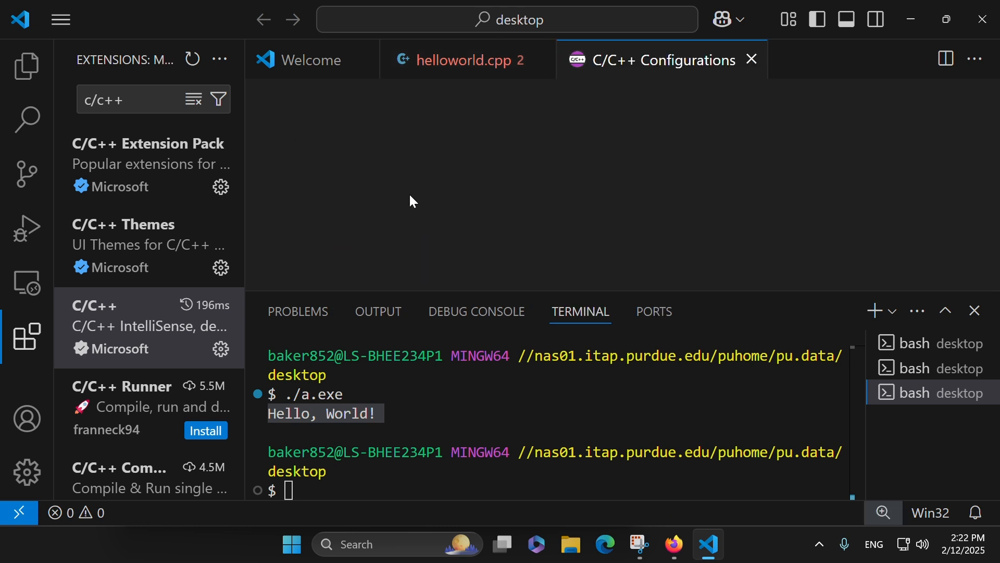
Step: Set the compiler path to C:\MinGW\bin\g++ in the C/C++ configurations and close them
{"action": "scroll", "coordinate": [404, 193], "scroll_direction": "down", "scroll_amount": 3}
{"action": "scroll", "coordinate": [407, 193], "scroll_direction": "down", "scroll_amount": 1}
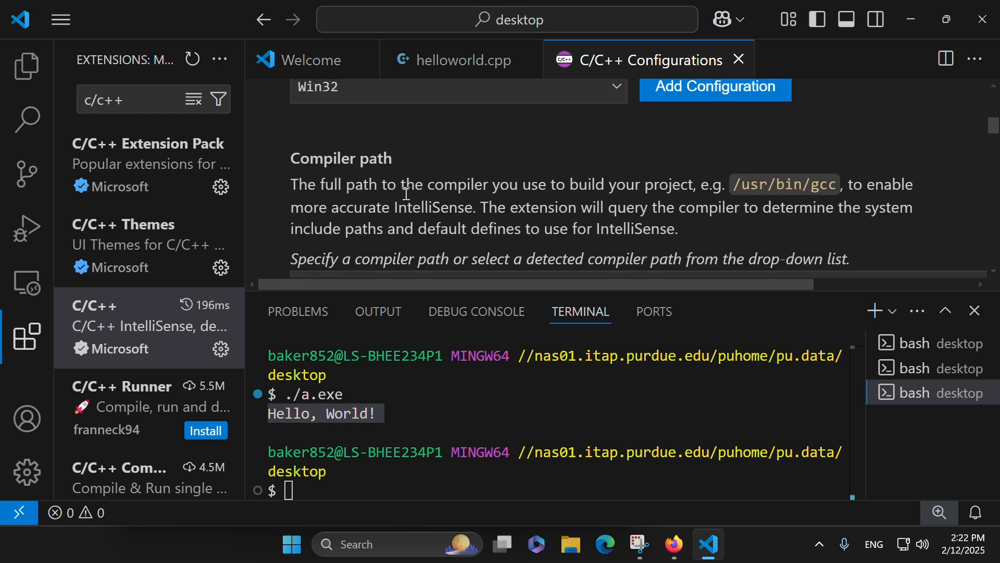
{"action": "scroll", "coordinate": [406, 194], "scroll_direction": "down", "scroll_amount": 1}
{"action": "left_click", "coordinate": [407, 210]}
{"action": "type", "text": "C:"}
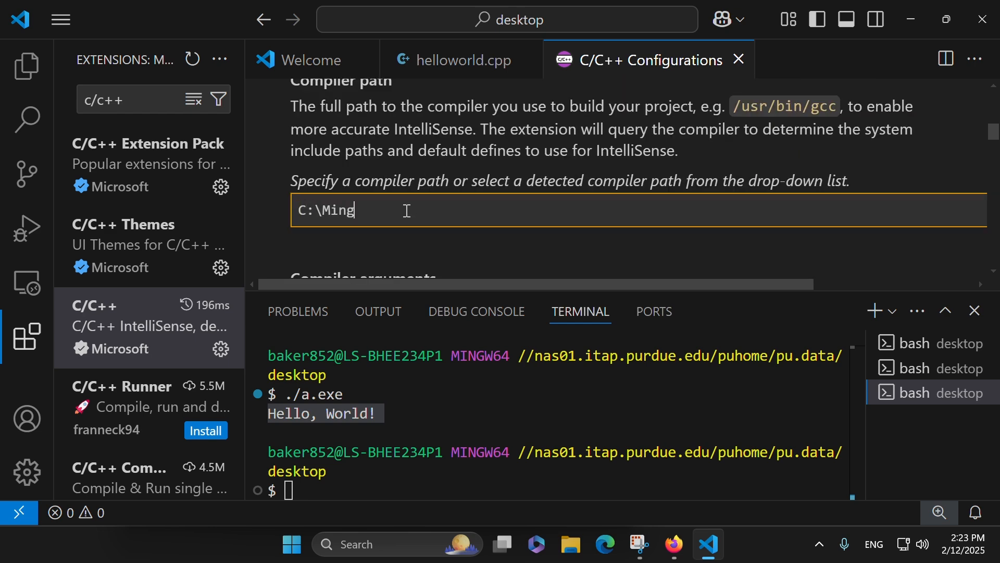
{"action": "type", "text": "\\MinGWW"}
{"action": "type", "text": "\\bin\\g++"}
{"action": "left_click", "coordinate": [461, 168]}
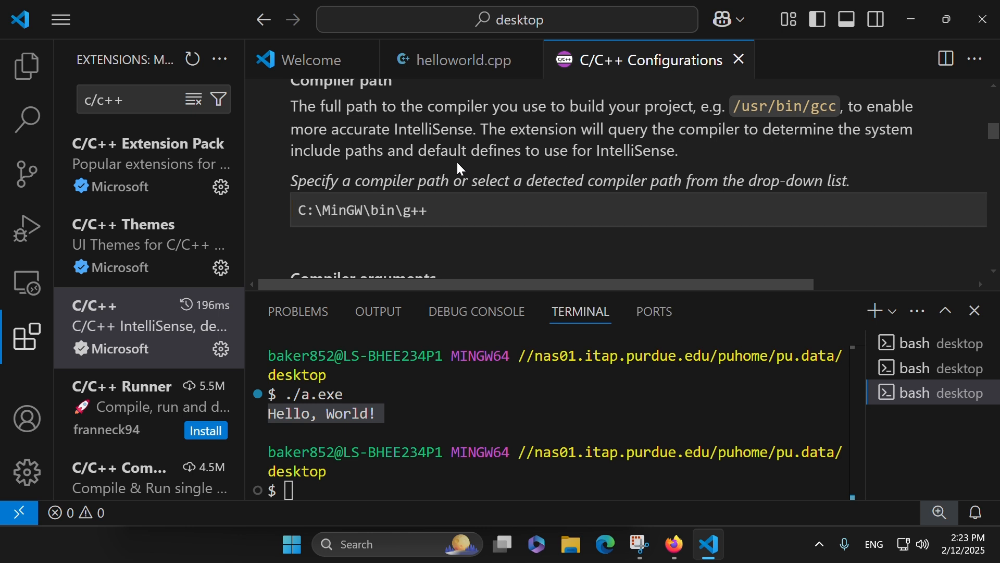
{"action": "left_click", "coordinate": [740, 60]}
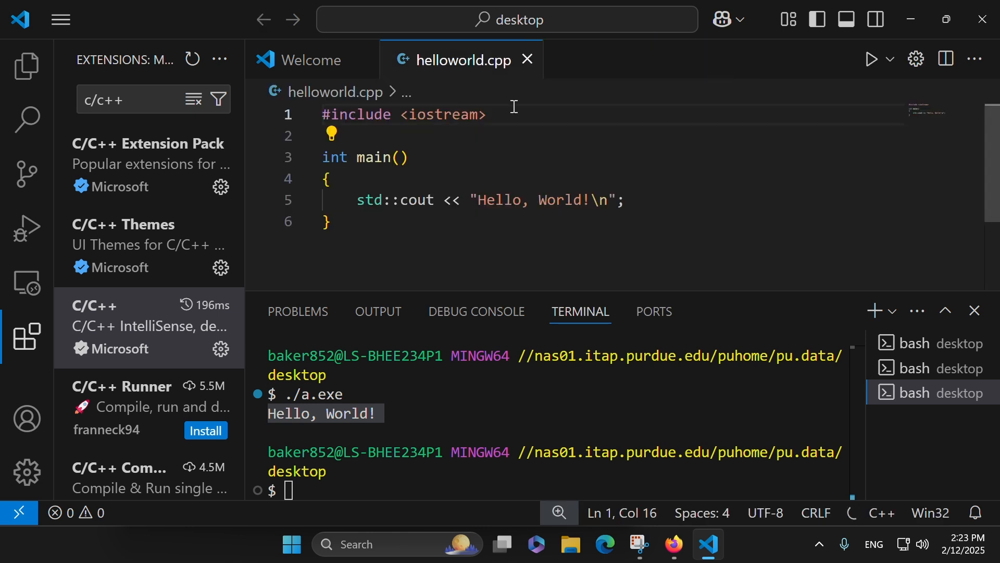
Step: Check the run and debug options for helloworld.cpp and view the IntelliSense descriptions of std and cout
{"action": "left_click", "coordinate": [893, 66]}
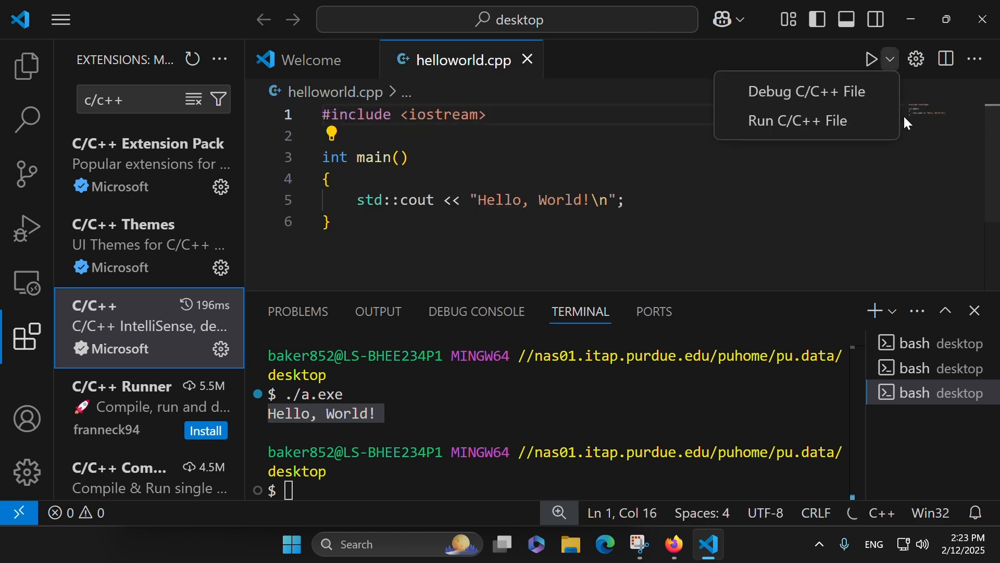
{"action": "left_click", "coordinate": [443, 184]}
{"action": "left_click", "coordinate": [428, 442]}
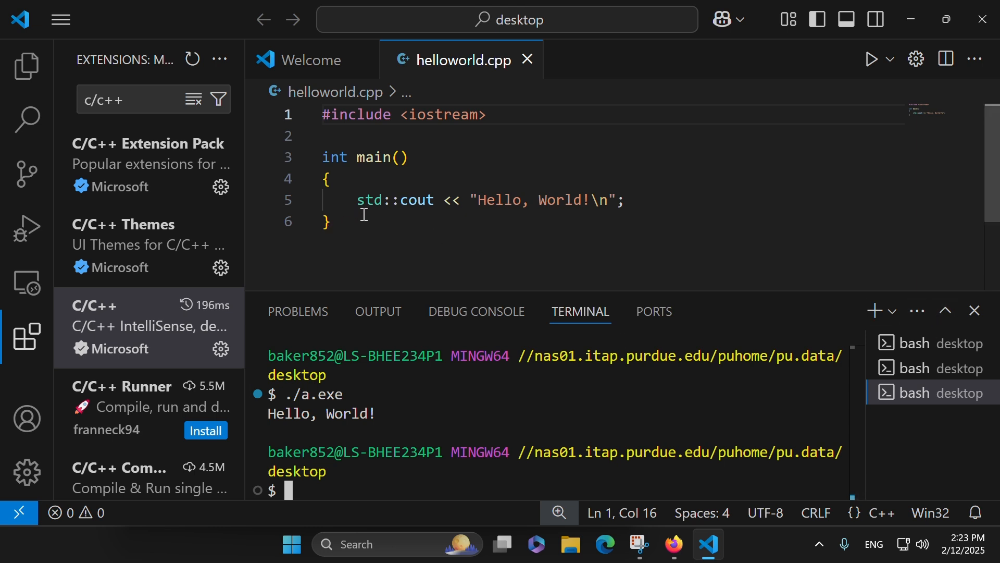
{"action": "mouse_move", "coordinate": [377, 202]}
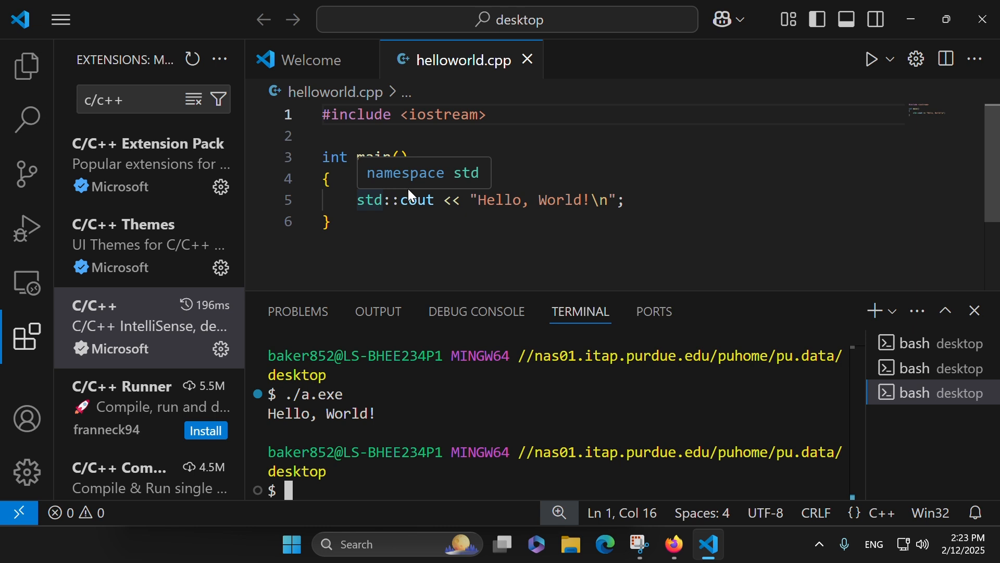
{"action": "mouse_move", "coordinate": [408, 196]}
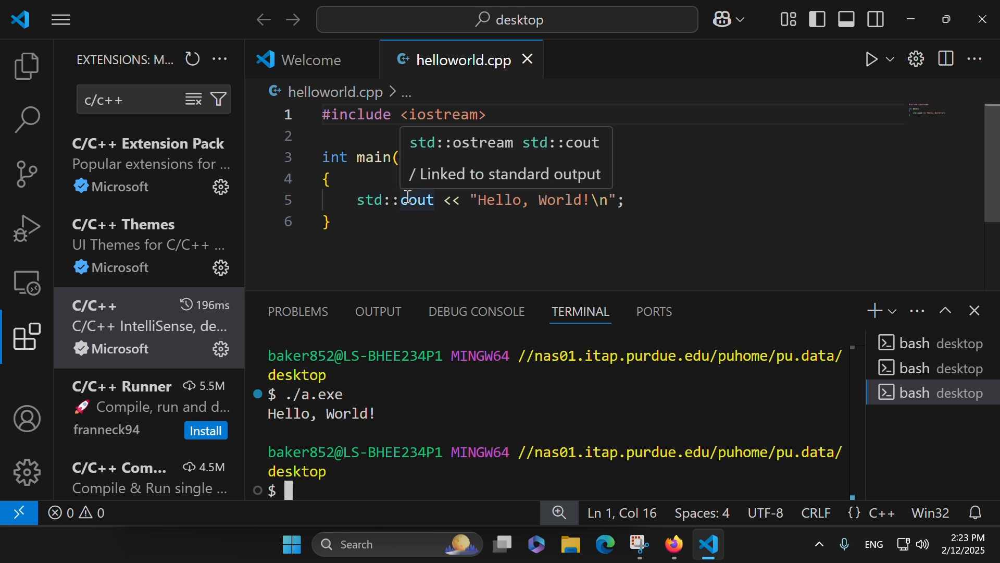